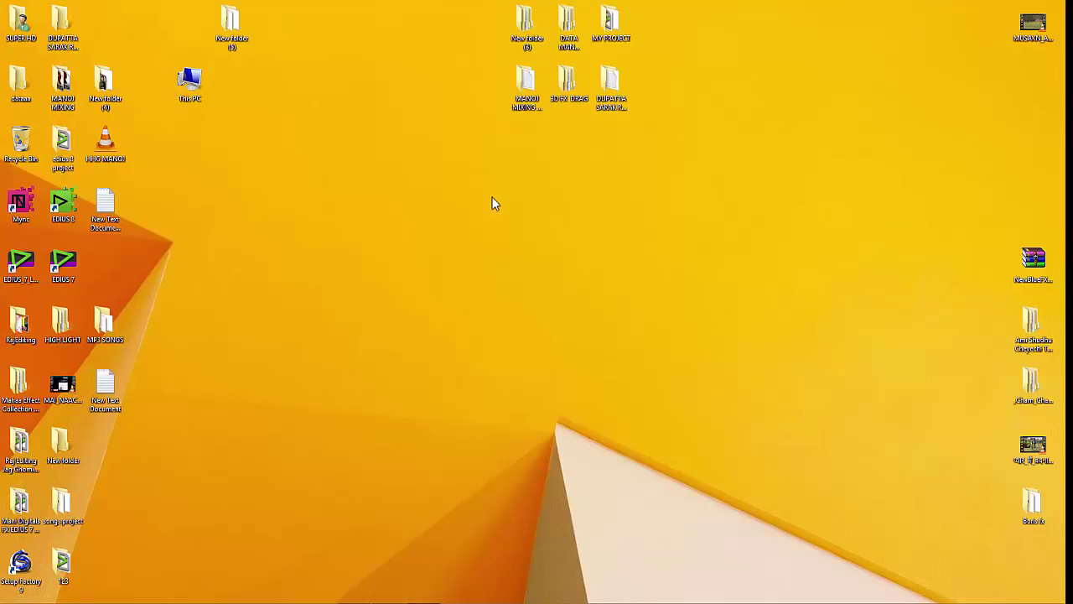
- Run the self-extracting application in the ALFA FX folder to install its files into the EDIUS 7 PlugIn folder, replacing all existing files
{"action": "right_click", "coordinate": [505, 178]}
{"action": "left_click", "coordinate": [520, 207]}
{"action": "left_click", "coordinate": [389, 602]}
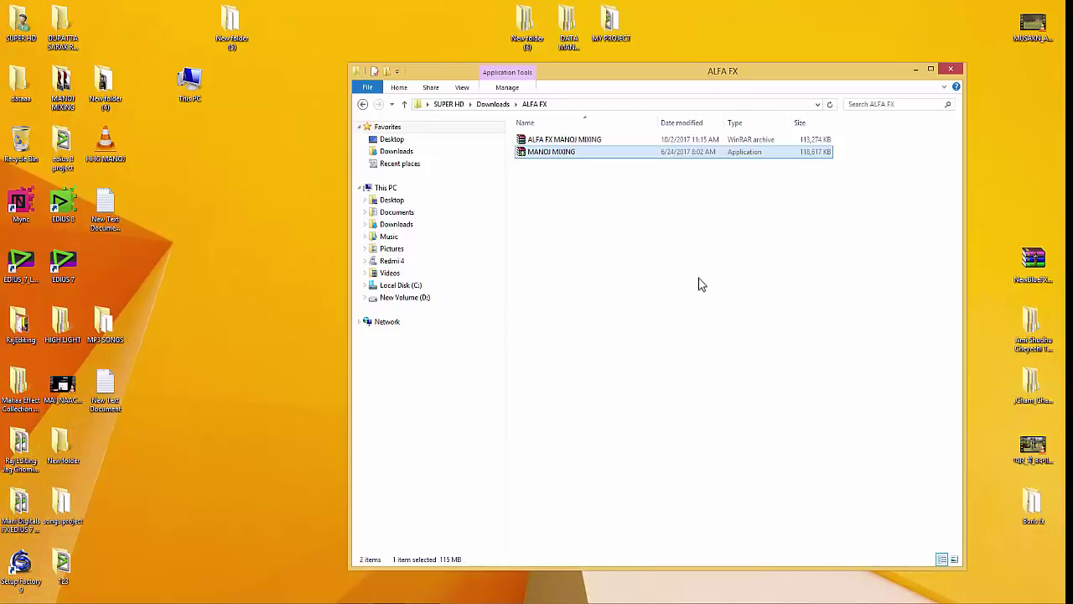
{"action": "double_click", "coordinate": [560, 154]}
{"action": "left_click", "coordinate": [569, 319]}
{"action": "left_click", "coordinate": [581, 403]}
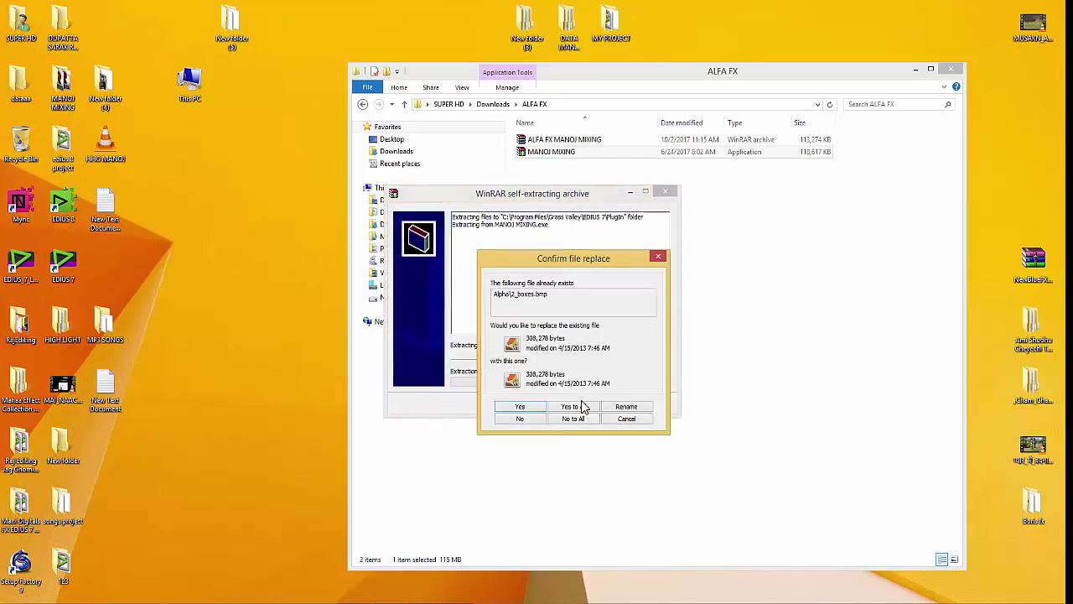
{"action": "left_click", "coordinate": [563, 409]}
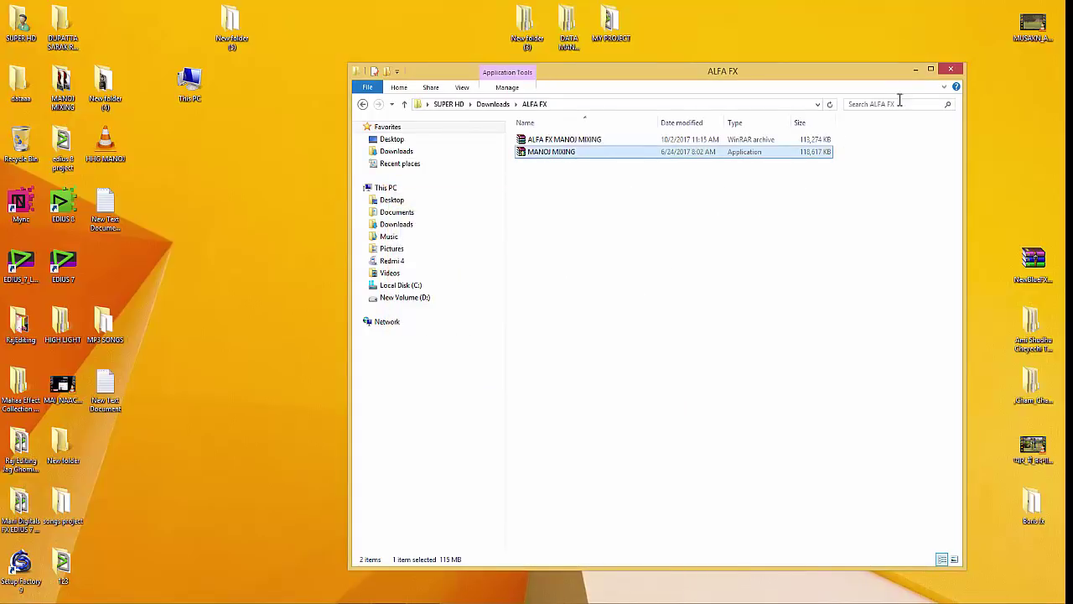
{"action": "left_click", "coordinate": [956, 68]}
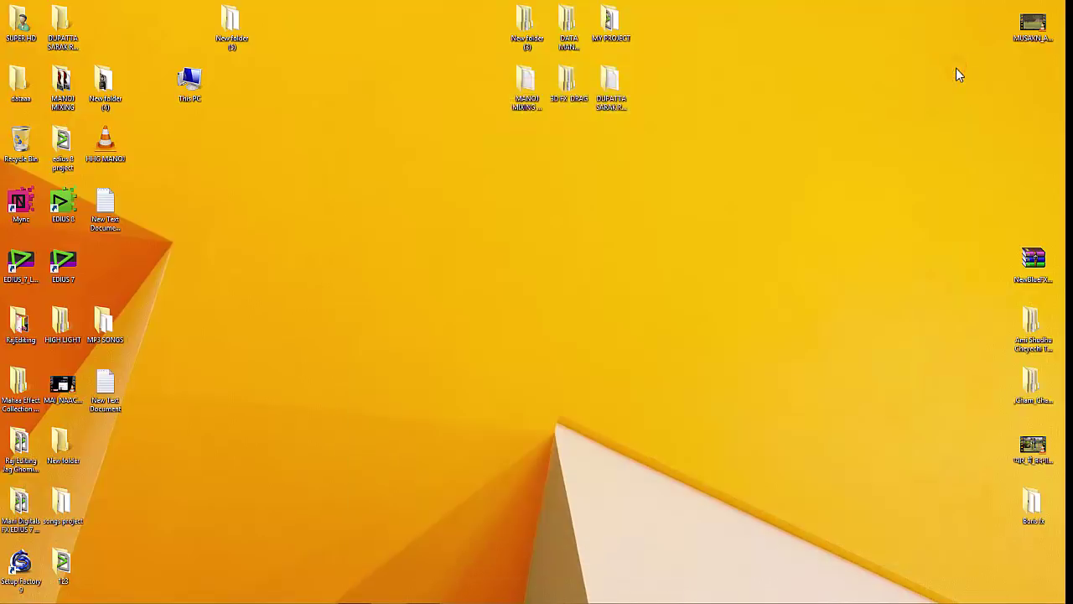
- Refresh the desktop and launch EDIUS 7 as a trial version
{"action": "right_click", "coordinate": [554, 249]}
{"action": "right_click", "coordinate": [580, 288]}
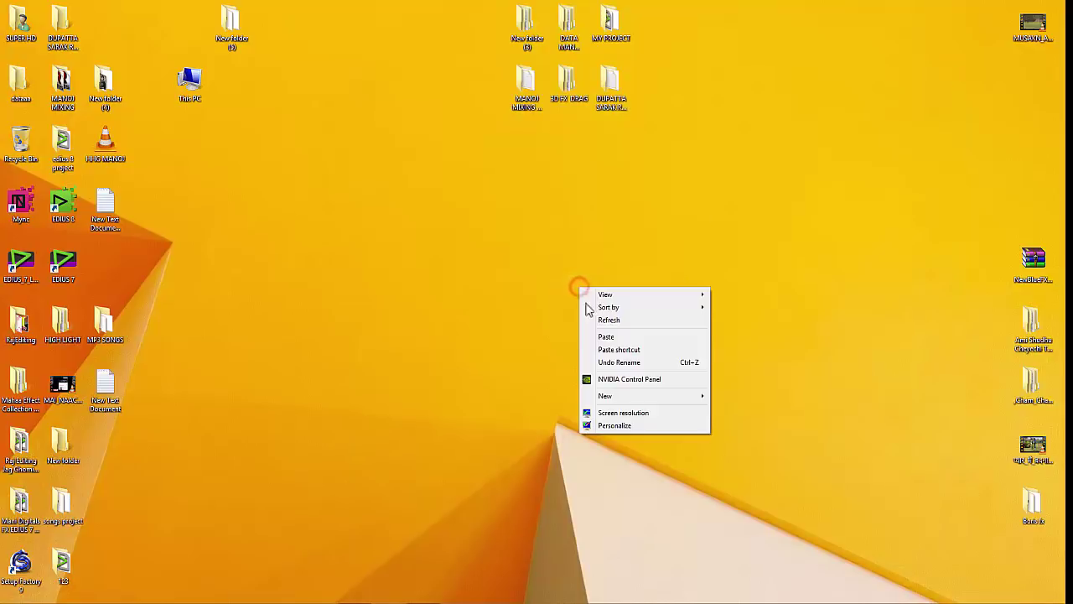
{"action": "left_click", "coordinate": [625, 322]}
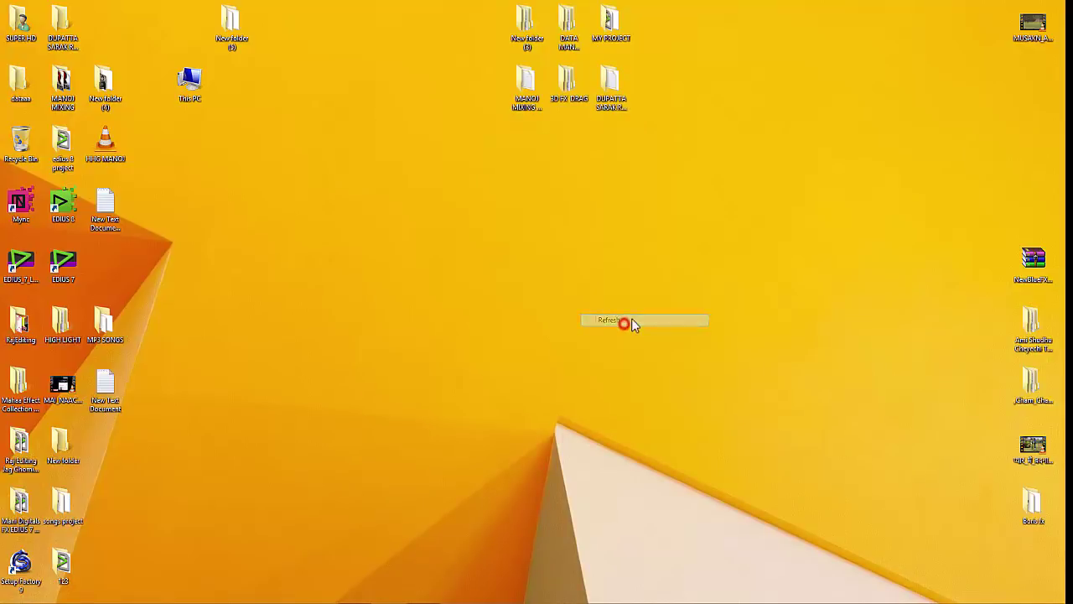
{"action": "double_click", "coordinate": [70, 262]}
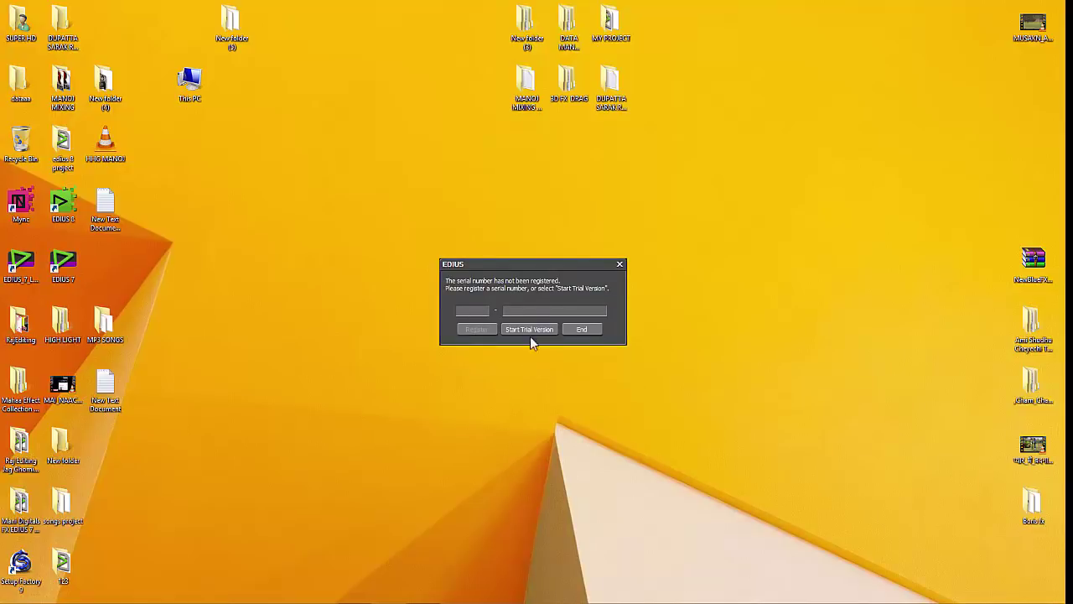
{"action": "left_click", "coordinate": [531, 329]}
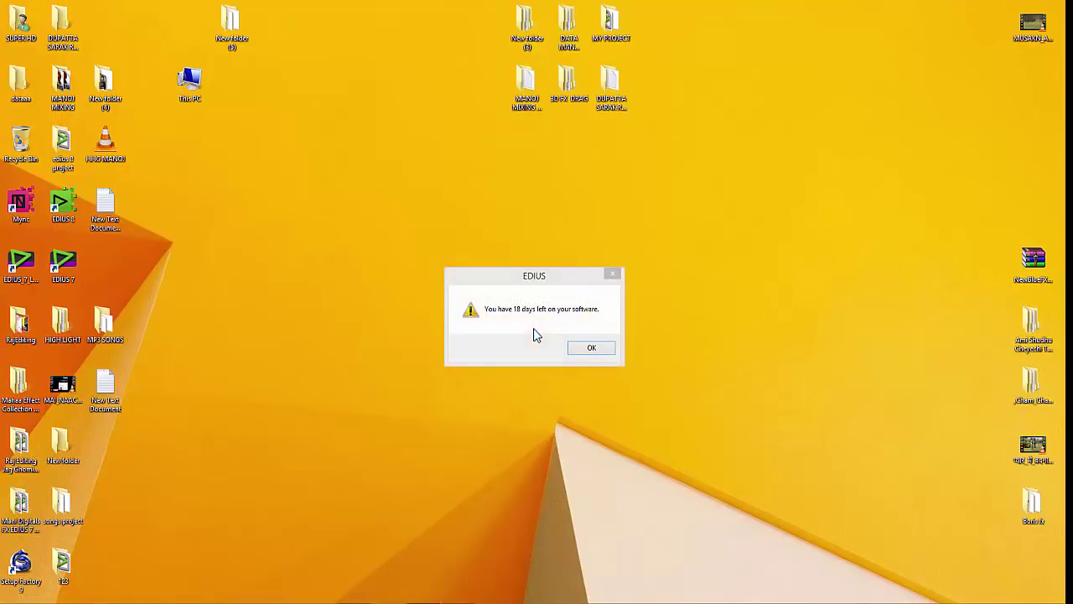
{"action": "left_click", "coordinate": [605, 349]}
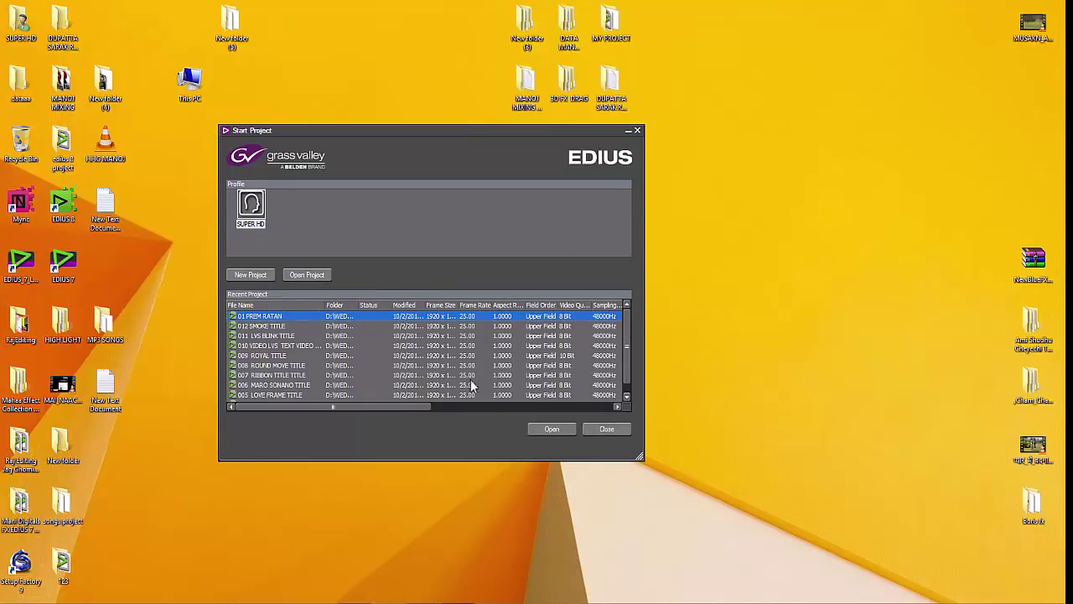
- Open the existing 3D FX project file from the 3D FX subfolder of the desktop's 3D FX DRAG folder
{"action": "left_click_drag", "start_coordinate": [627, 326], "coordinate": [622, 369]}
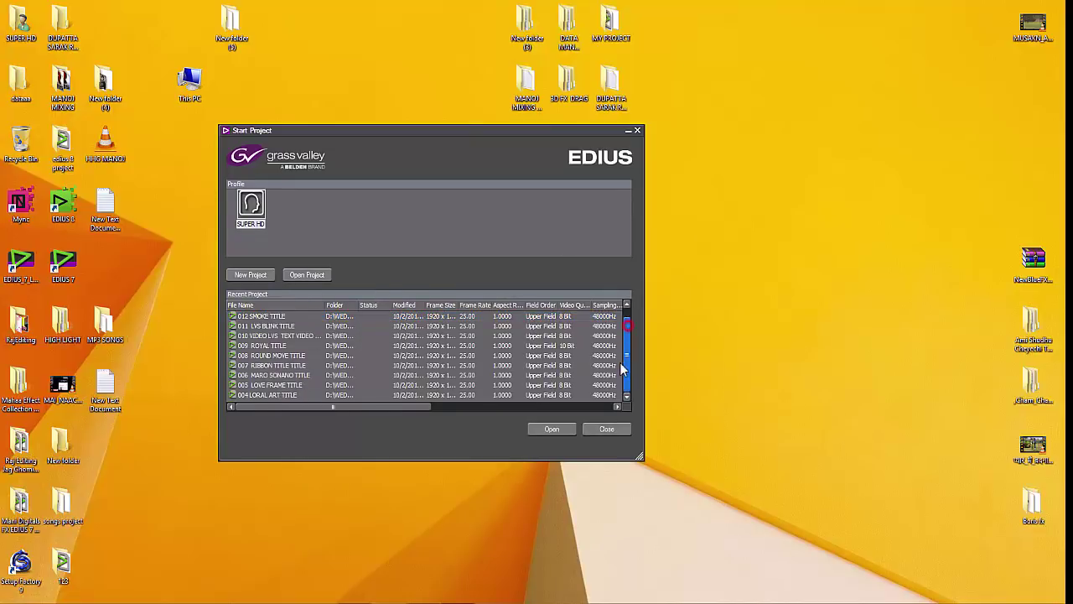
{"action": "left_click", "coordinate": [300, 277]}
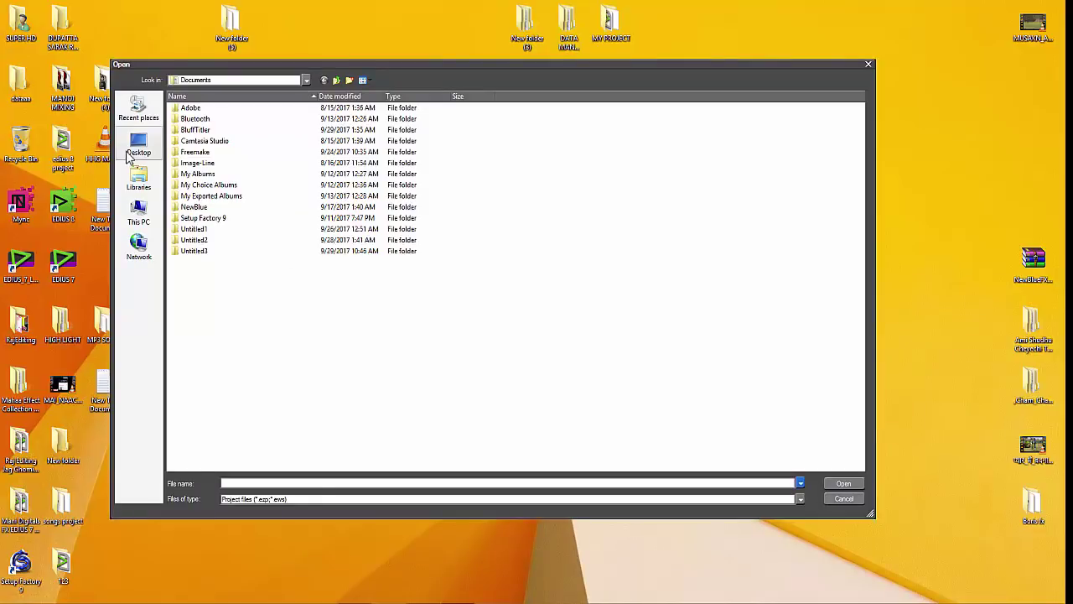
{"action": "left_click", "coordinate": [134, 151]}
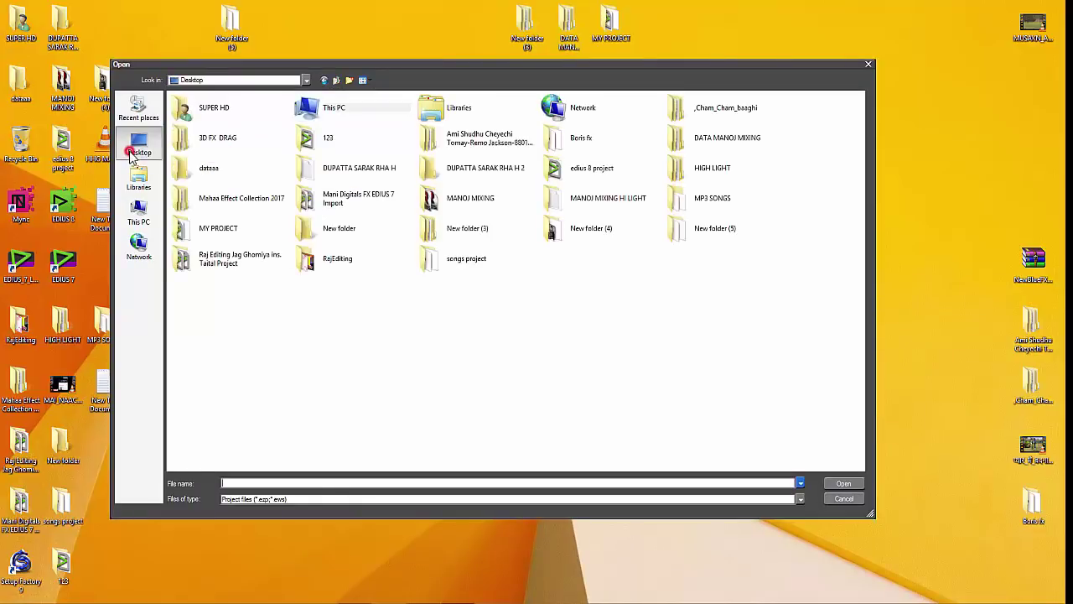
{"action": "double_click", "coordinate": [228, 149]}
{"action": "left_click", "coordinate": [205, 109]}
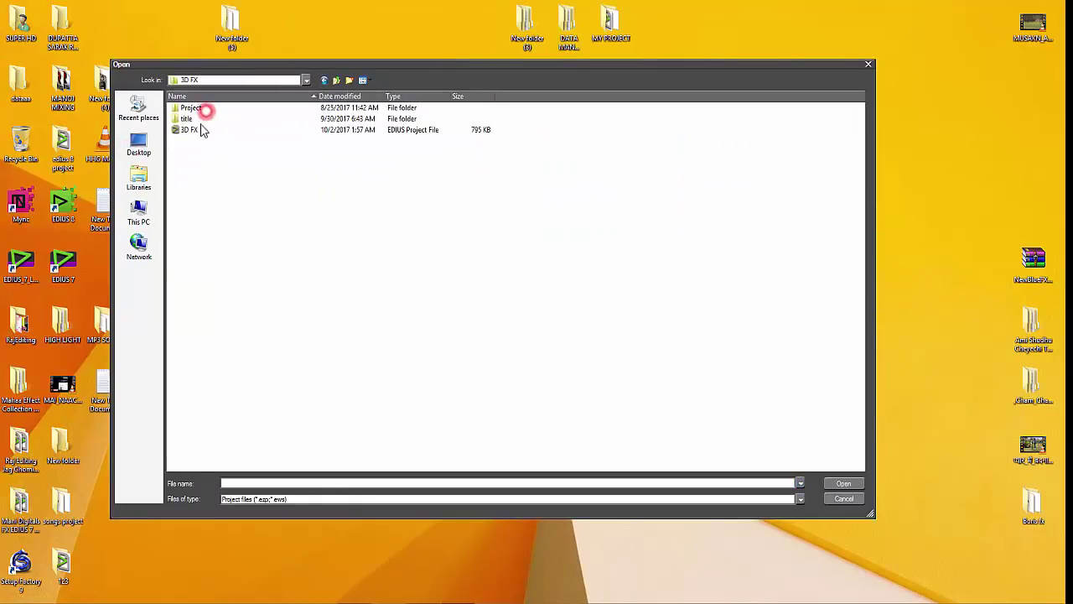
{"action": "left_click", "coordinate": [191, 130]}
{"action": "left_click", "coordinate": [843, 485]}
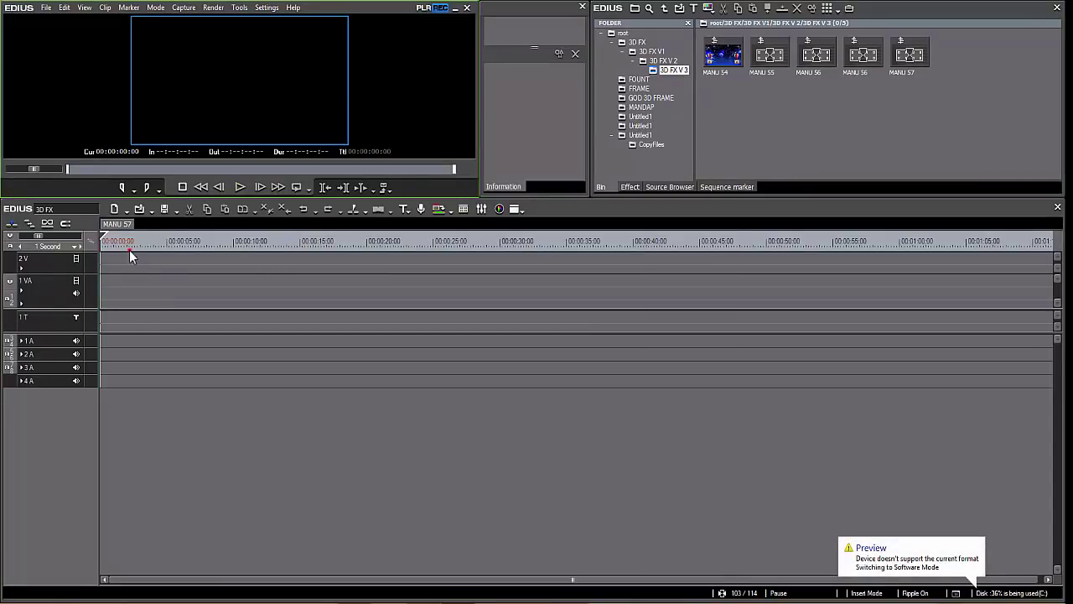
- Preview the MANU 55 and MANU 54 sequences on the 1 VA track and remove both from the timeline
{"action": "left_click", "coordinate": [255, 248]}
{"action": "left_click_drag", "start_coordinate": [760, 57], "coordinate": [578, 256]}
{"action": "left_click", "coordinate": [417, 251]}
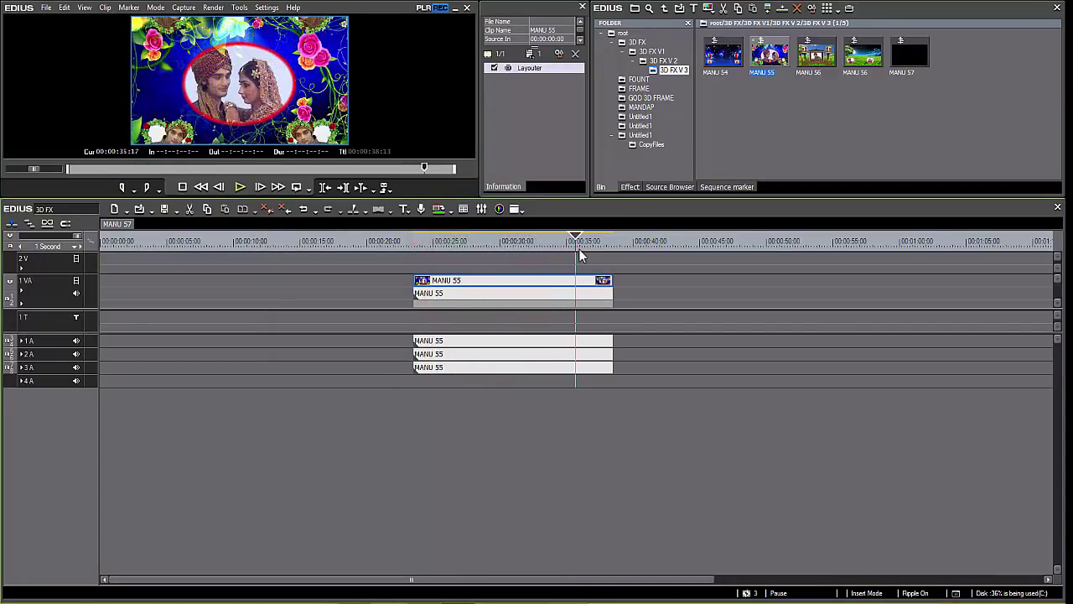
{"action": "left_click_drag", "start_coordinate": [877, 64], "coordinate": [820, 72]}
{"action": "left_click_drag", "start_coordinate": [727, 61], "coordinate": [801, 239]}
{"action": "left_click", "coordinate": [646, 245]}
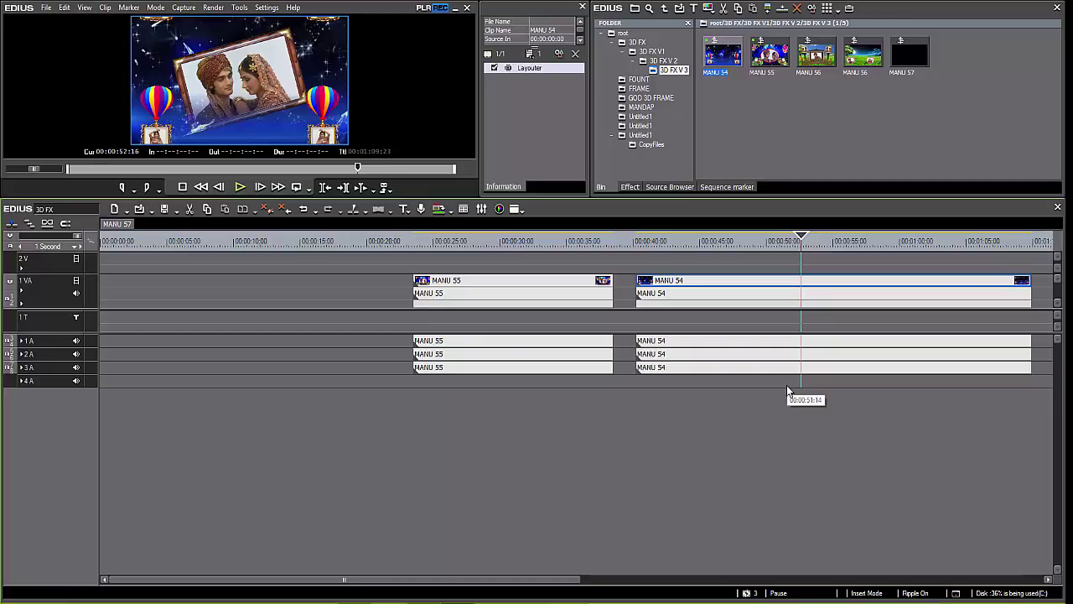
{"action": "left_click_drag", "start_coordinate": [379, 282], "coordinate": [1014, 341]}
{"action": "key", "text": "Delete"}
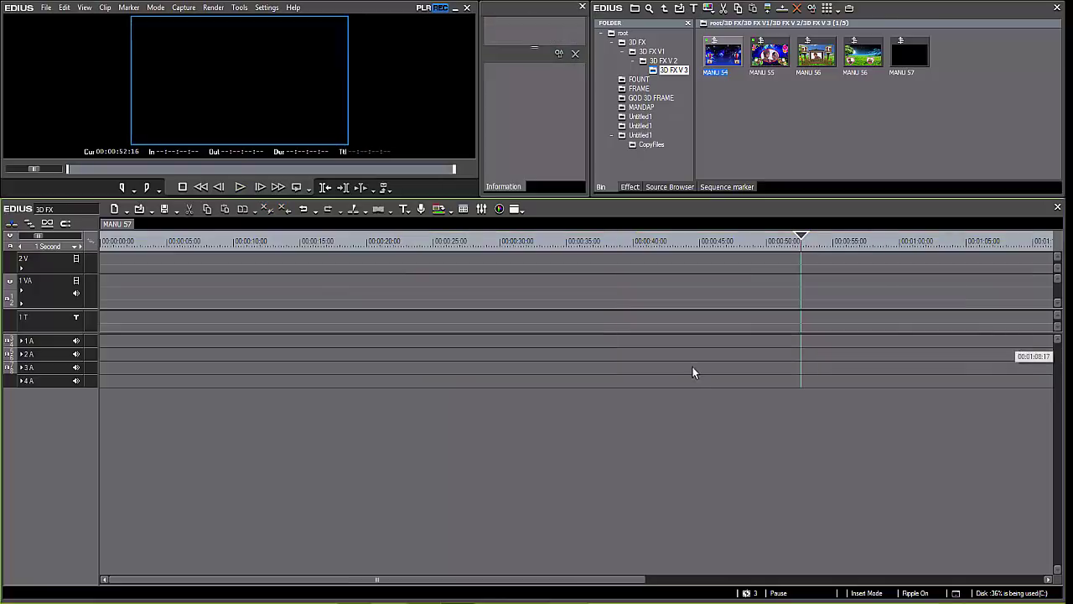
- Examine the alpha presets in the ALPHA1 folder of the SP ALPHA effect group
{"action": "left_click", "coordinate": [629, 187]}
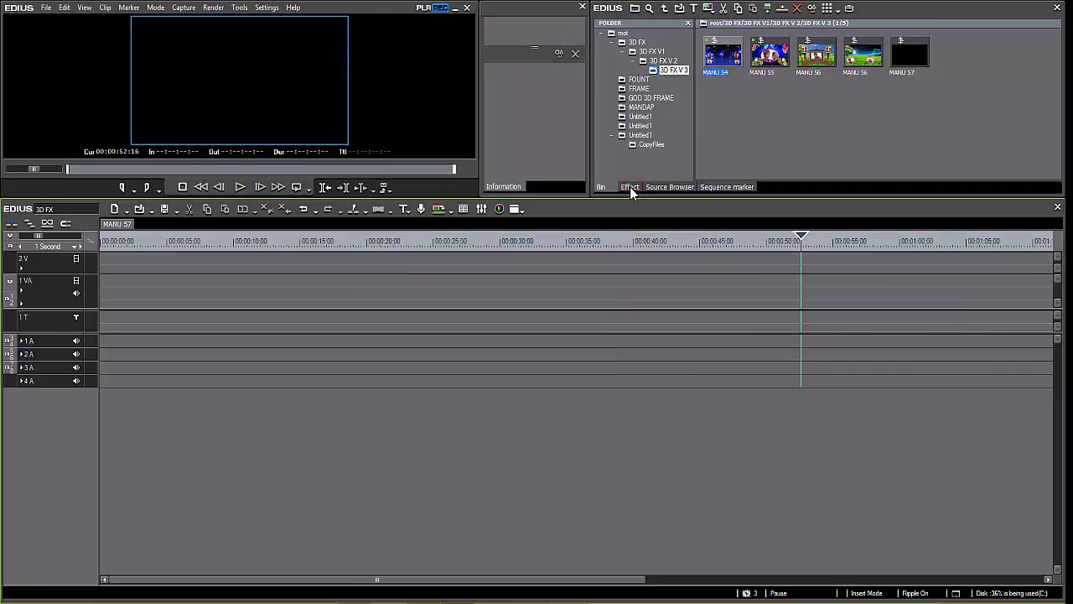
{"action": "scroll", "coordinate": [728, 129], "scroll_direction": "up", "scroll_amount": 2}
{"action": "left_click", "coordinate": [621, 42]}
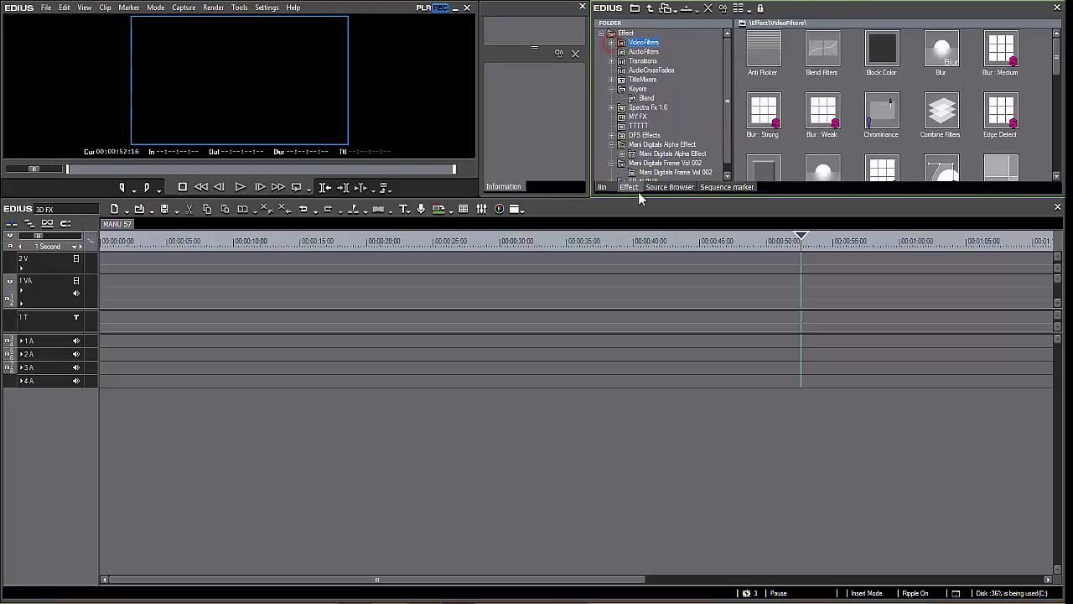
{"action": "left_click", "coordinate": [611, 163]}
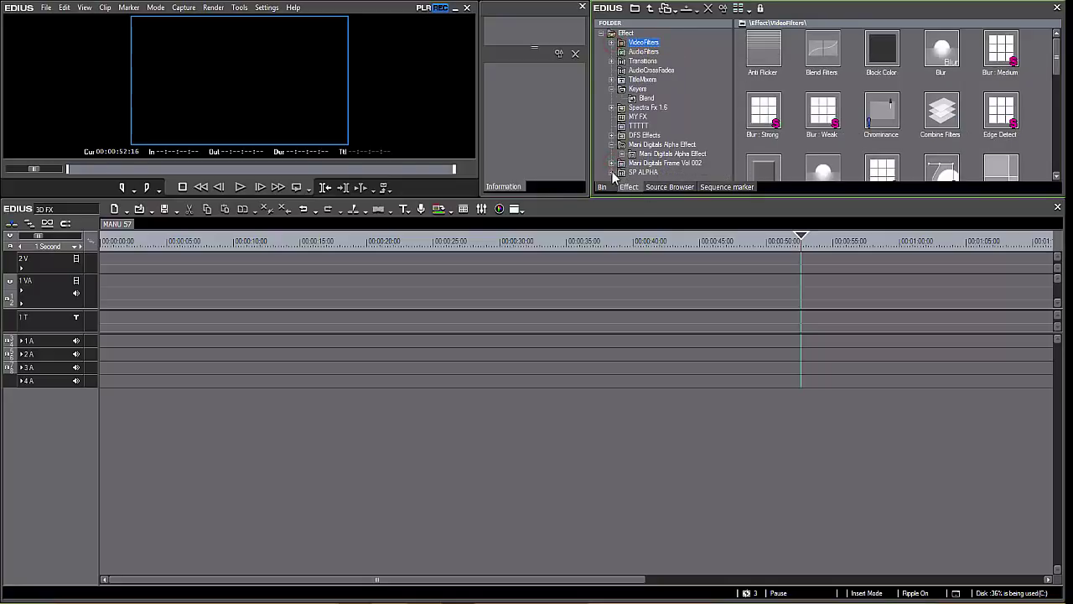
{"action": "left_click", "coordinate": [611, 172]}
{"action": "left_click", "coordinate": [641, 172]}
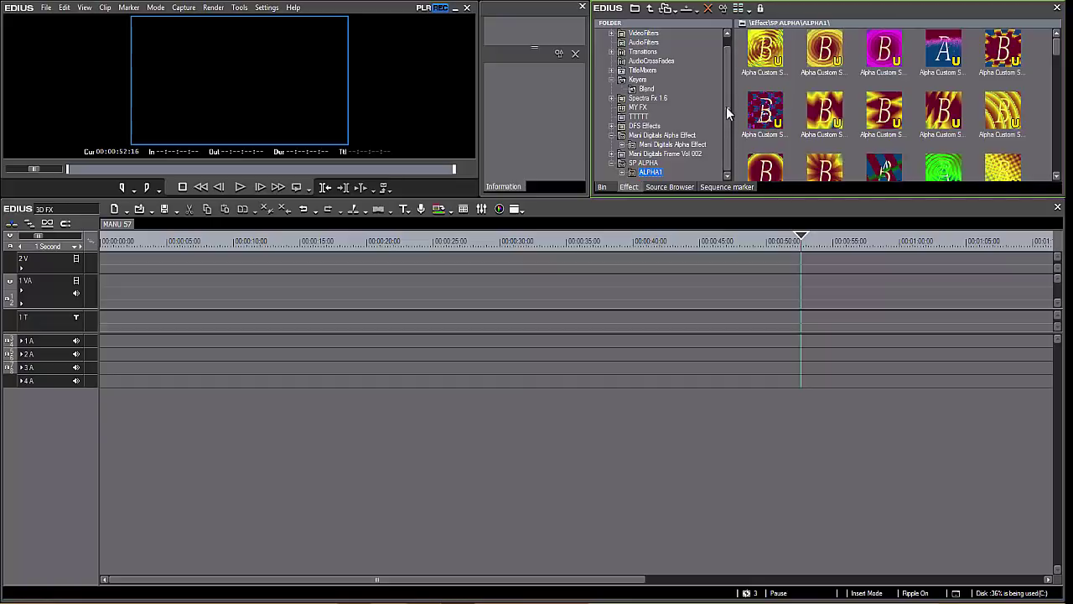
{"action": "left_click", "coordinate": [612, 163]}
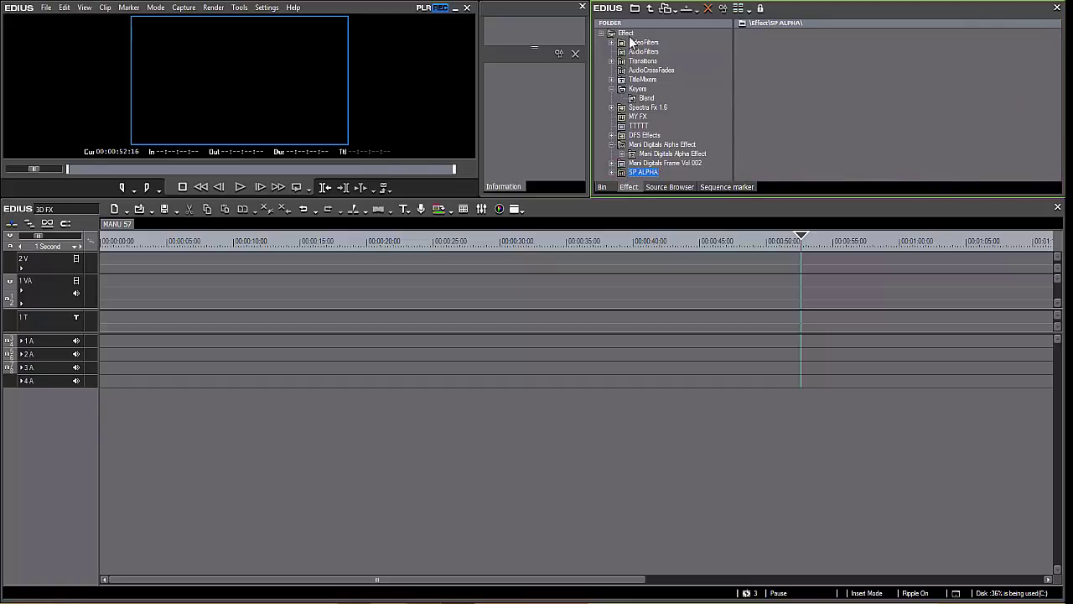
- Import the SP ALPHA effect preset file from the PlugIn folder into the root Effect folder
{"action": "left_click", "coordinate": [626, 33]}
{"action": "right_click", "coordinate": [628, 34]}
{"action": "left_click", "coordinate": [673, 160]}
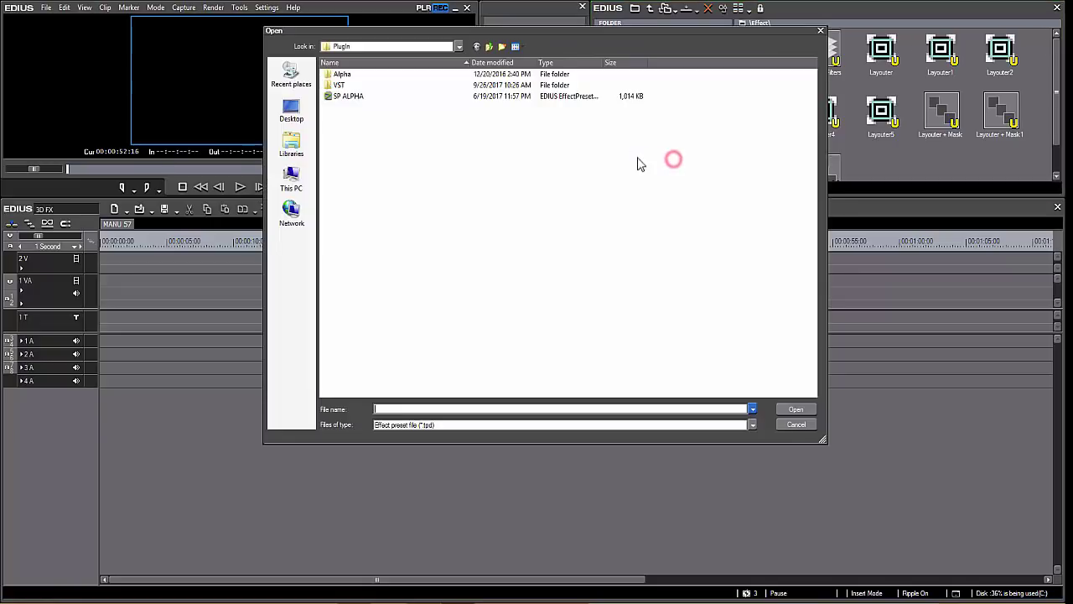
{"action": "left_click", "coordinate": [351, 97]}
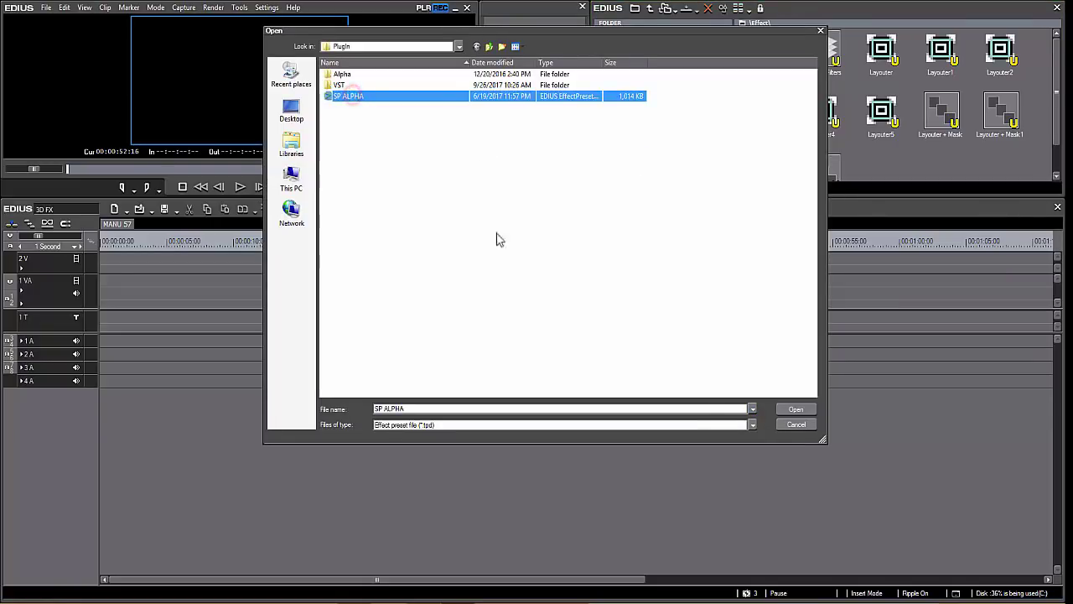
{"action": "left_click", "coordinate": [792, 411]}
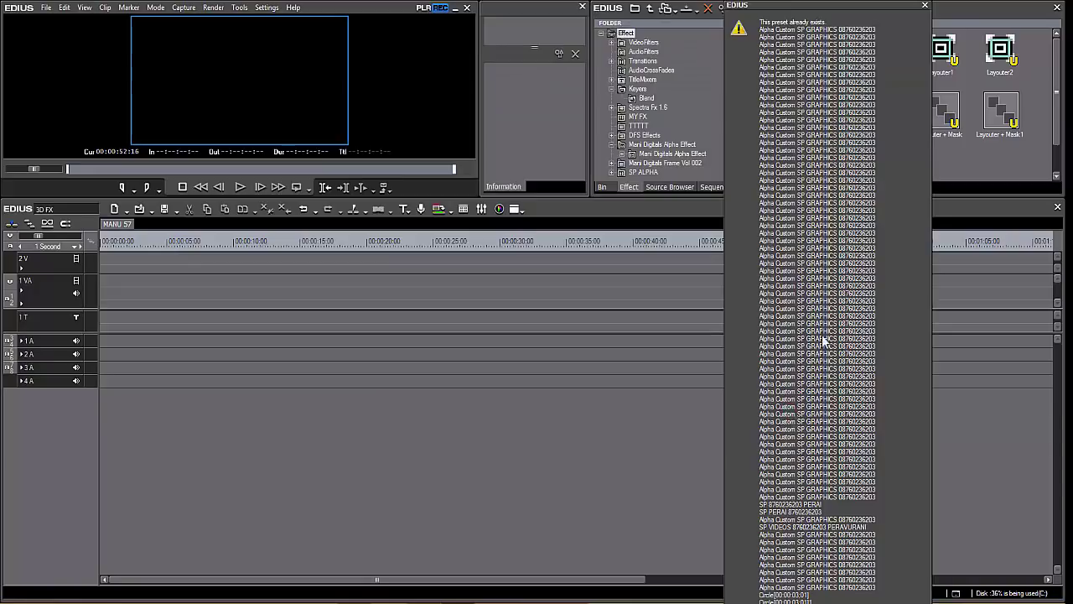
{"action": "left_click_drag", "start_coordinate": [842, 15], "coordinate": [796, 18]}
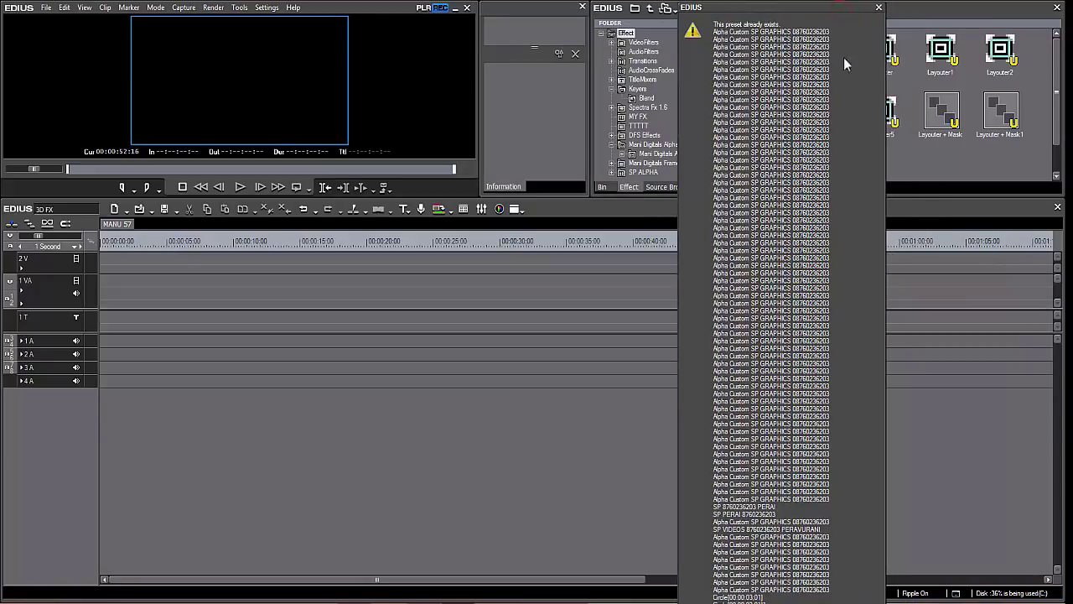
{"action": "left_click", "coordinate": [878, 8]}
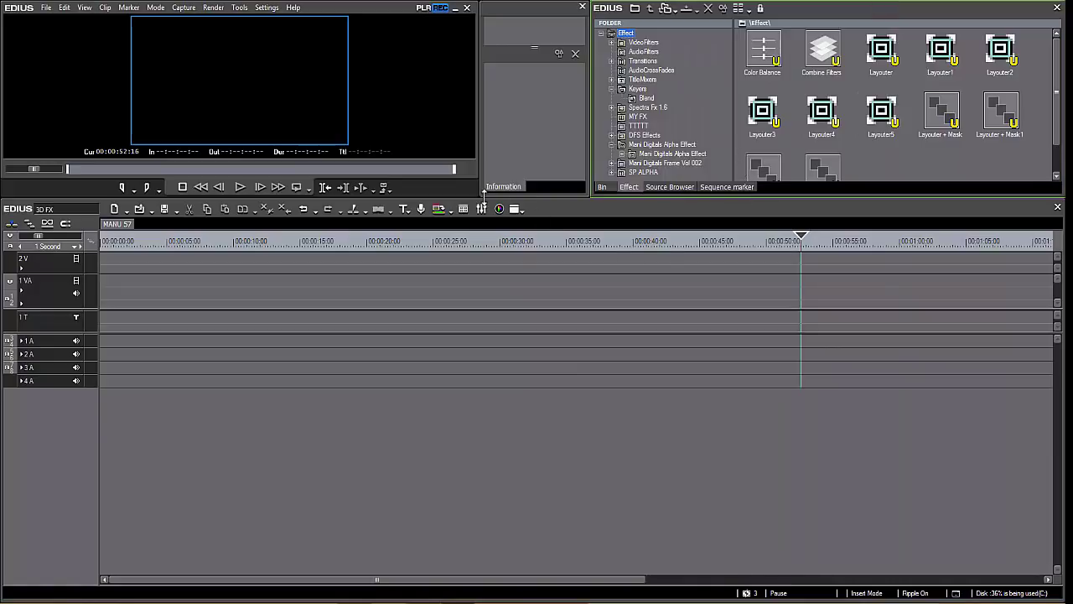
- Enlarge the preview and effect area and examine the presets in ALPHA1's ALPHA NEW, ALPHA CREATIVE and SP ALPHA subfolders
{"action": "left_click_drag", "start_coordinate": [483, 194], "coordinate": [444, 300]}
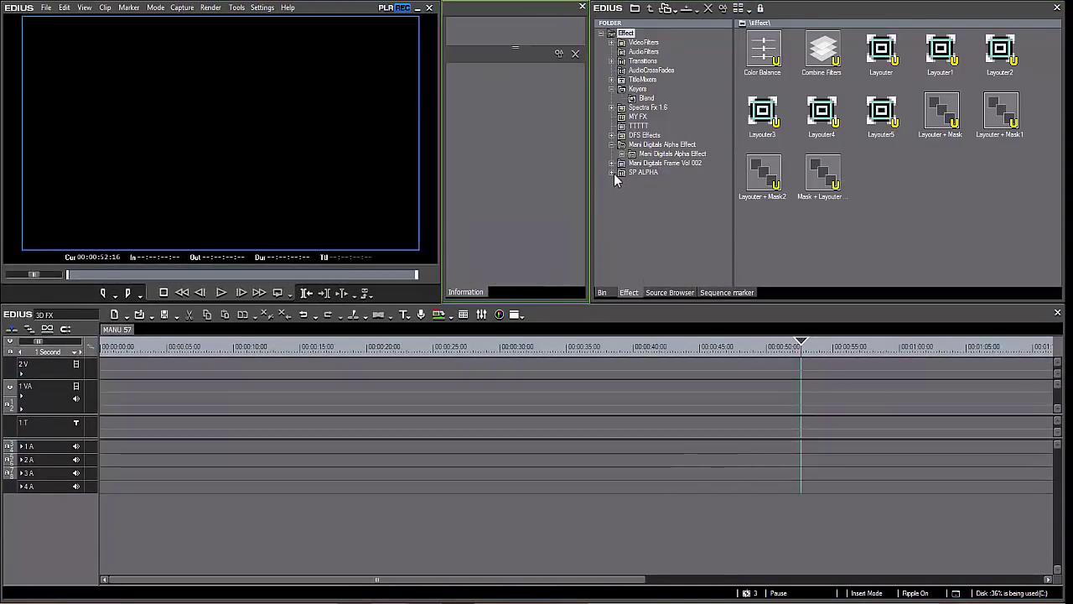
{"action": "left_click", "coordinate": [615, 173]}
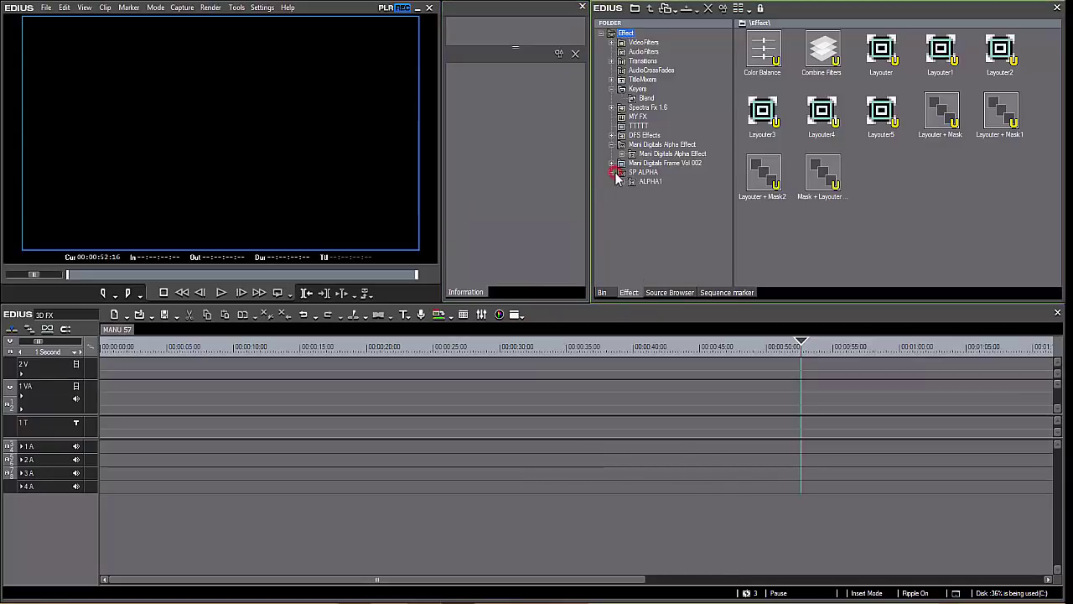
{"action": "left_click", "coordinate": [622, 182]}
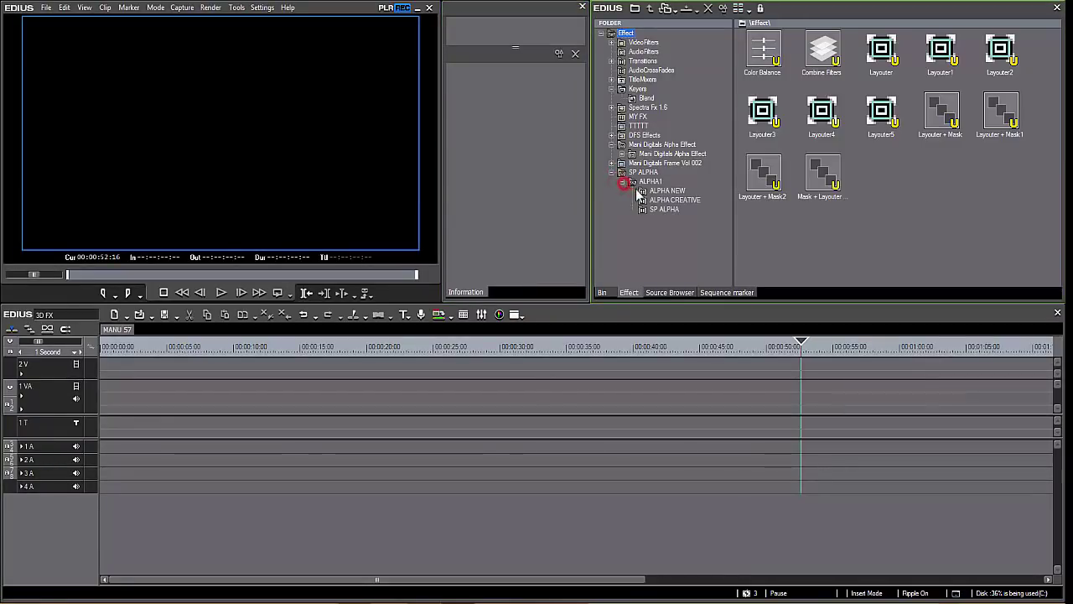
{"action": "left_click", "coordinate": [662, 191]}
{"action": "left_click", "coordinate": [659, 210]}
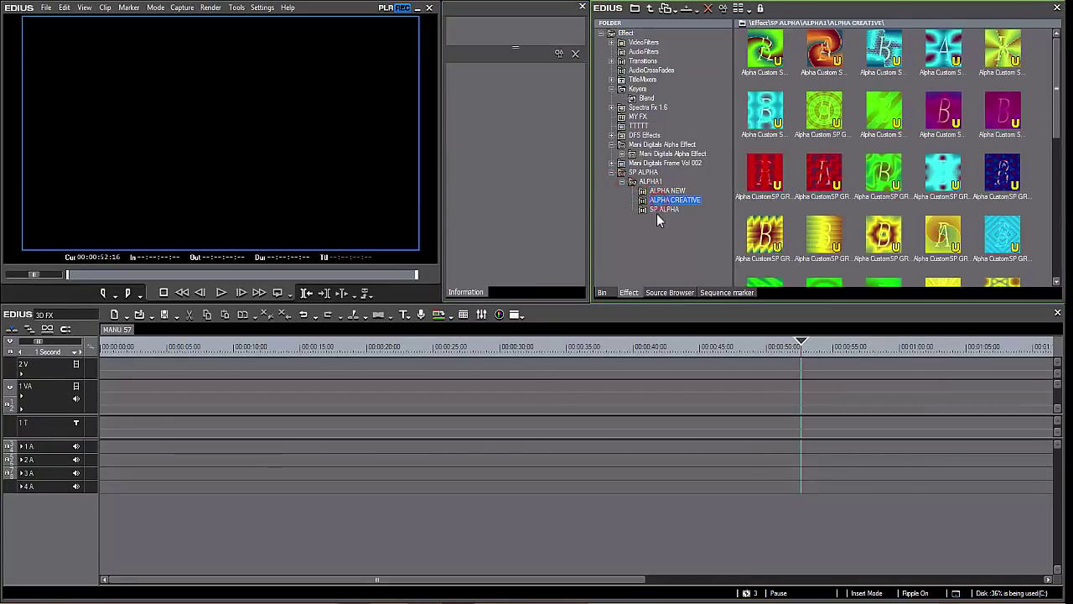
{"action": "scroll", "coordinate": [790, 209], "scroll_direction": "down", "scroll_amount": 1}
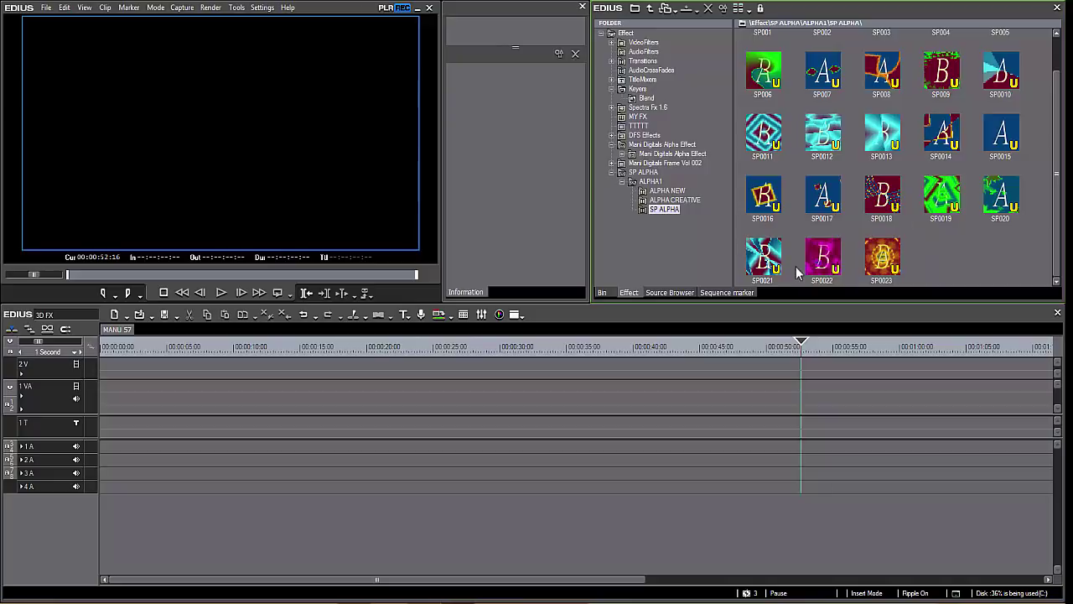
{"action": "left_click", "coordinate": [752, 79]}
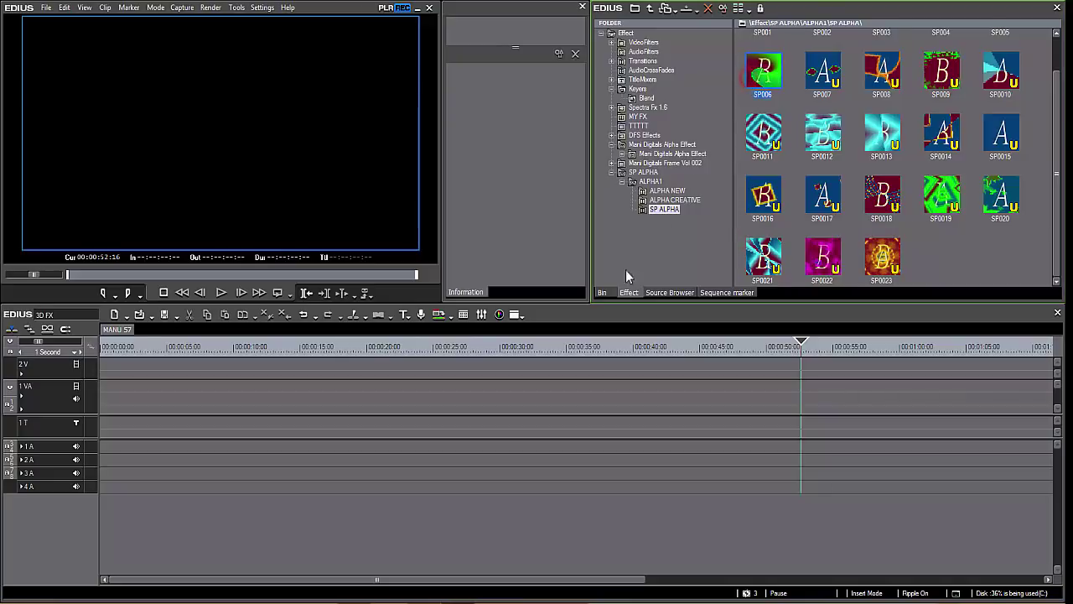
- Place the B02 - Copy clip from the root bin on the 1 VA track at about 13 seconds
{"action": "left_click", "coordinate": [610, 294]}
{"action": "left_click", "coordinate": [622, 32]}
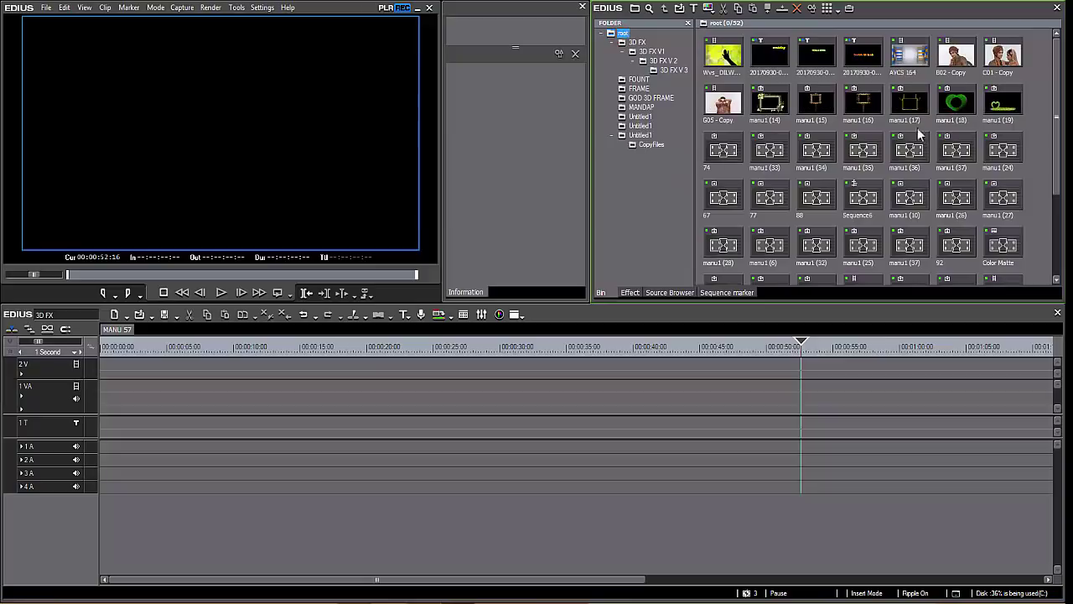
{"action": "left_click_drag", "start_coordinate": [954, 55], "coordinate": [269, 396]}
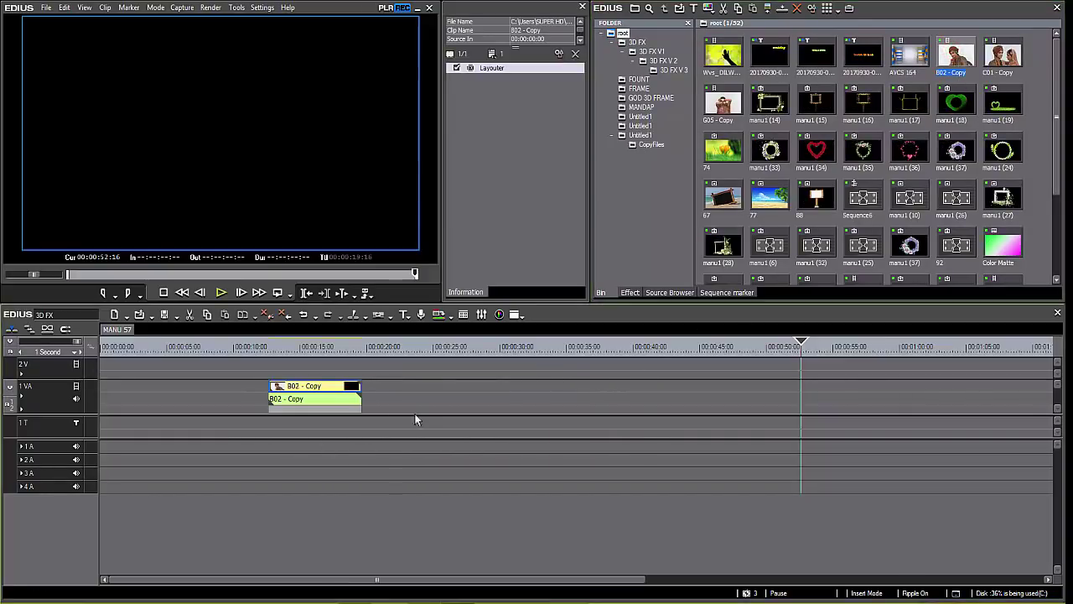
- Append another B02 - Copy and a C01 - Copy clip on 1 VA and apply the SP0011 and SP0012 transitions at the two cuts
{"action": "left_click_drag", "start_coordinate": [956, 55], "coordinate": [369, 399]}
{"action": "left_click_drag", "start_coordinate": [1002, 56], "coordinate": [460, 401]}
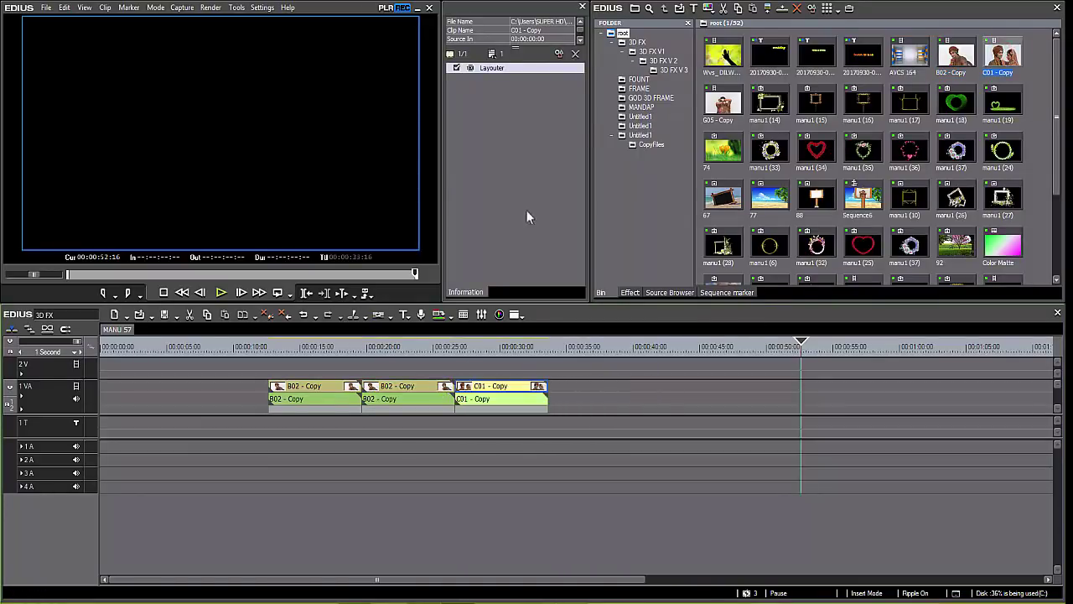
{"action": "left_click", "coordinate": [629, 293]}
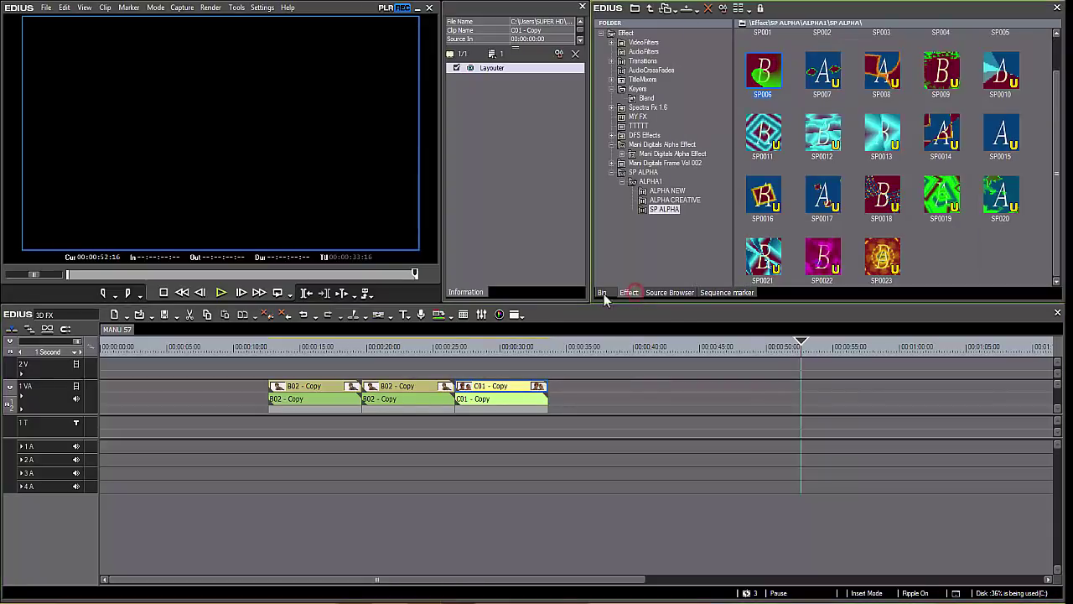
{"action": "left_click_drag", "start_coordinate": [763, 132], "coordinate": [471, 394]}
{"action": "left_click_drag", "start_coordinate": [822, 134], "coordinate": [370, 398]}
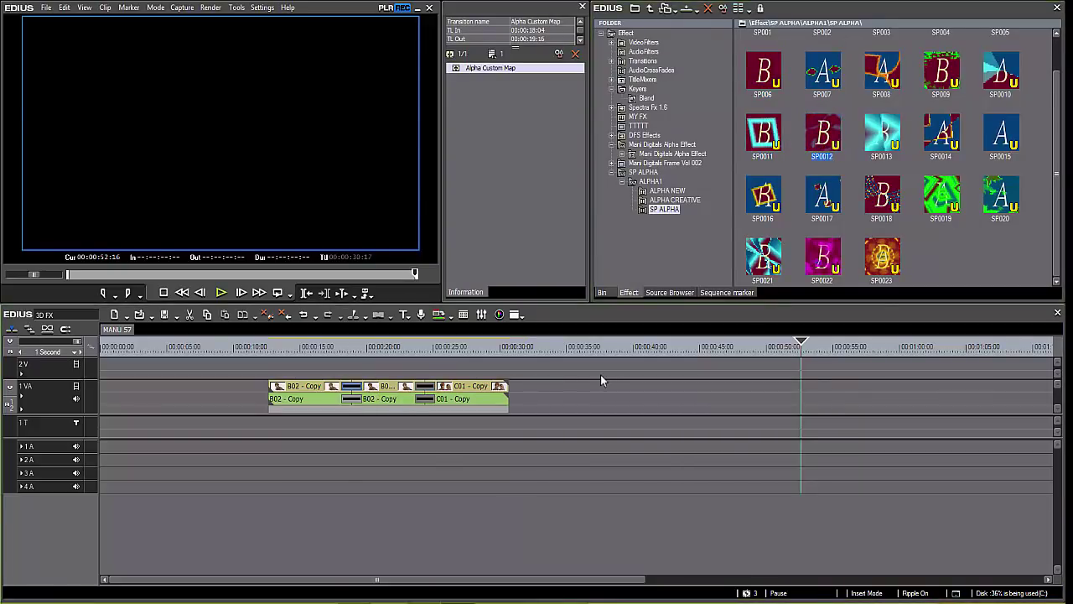
- Append the B02 - Copy, C01 - Copy and G05 - Copy bin clips on 1 VA and delete the leftover clip fragment at the end
{"action": "left_click", "coordinate": [608, 293]}
{"action": "left_click_drag", "start_coordinate": [956, 55], "coordinate": [517, 394]}
{"action": "left_click_drag", "start_coordinate": [998, 56], "coordinate": [603, 406]}
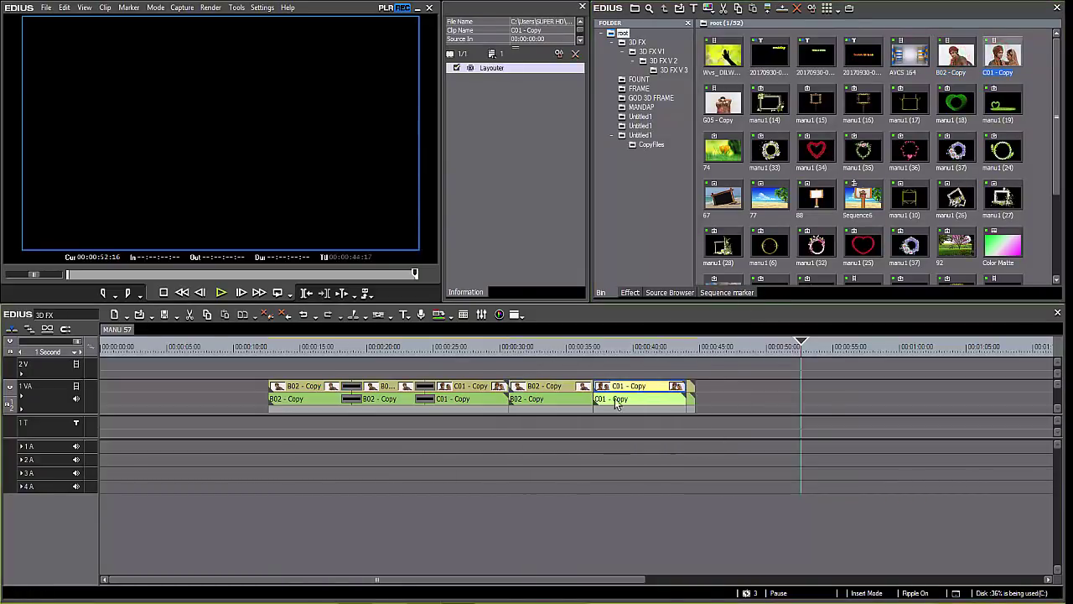
{"action": "left_click_drag", "start_coordinate": [723, 102], "coordinate": [689, 399]}
{"action": "left_click", "coordinate": [785, 387]}
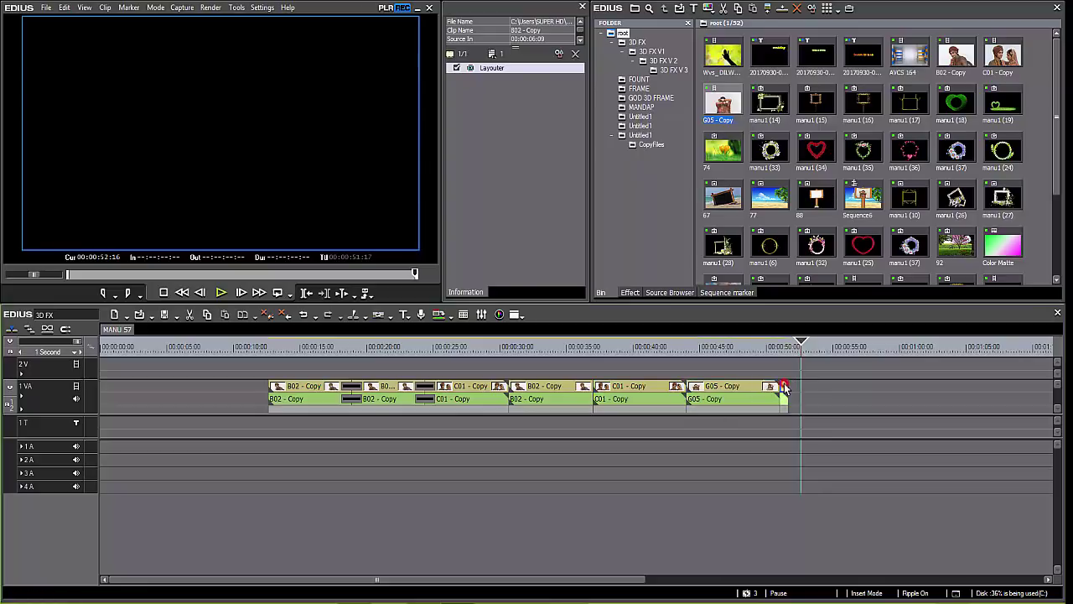
{"action": "left_click", "coordinate": [786, 390]}
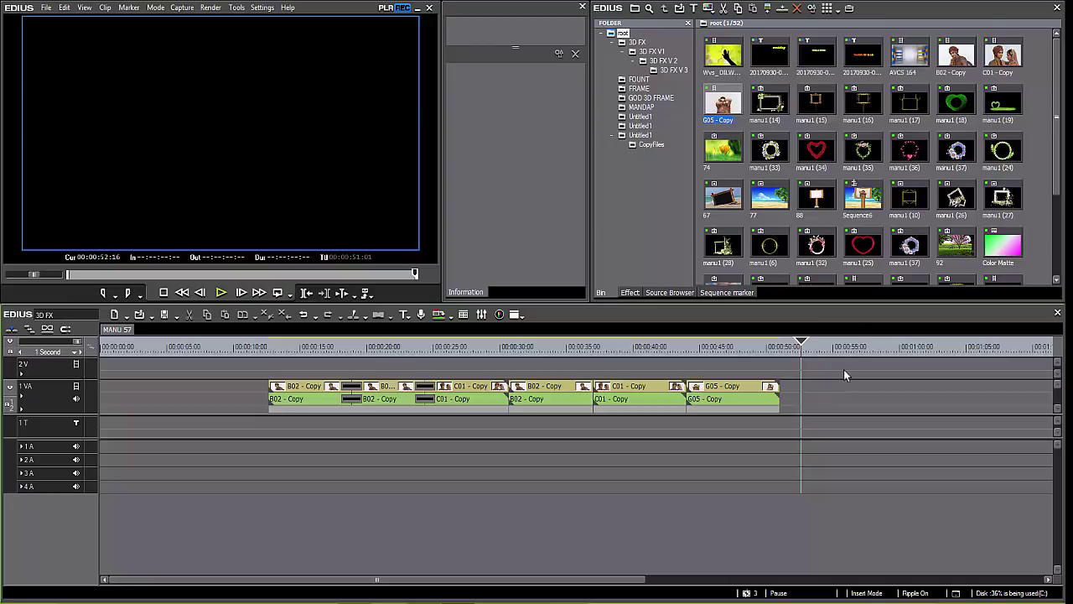
- Copy the last three clips on 1 VA (B02, C01 and G05 - Copy) and paste them at the end of the sequence
{"action": "left_click_drag", "start_coordinate": [838, 390], "coordinate": [558, 379]}
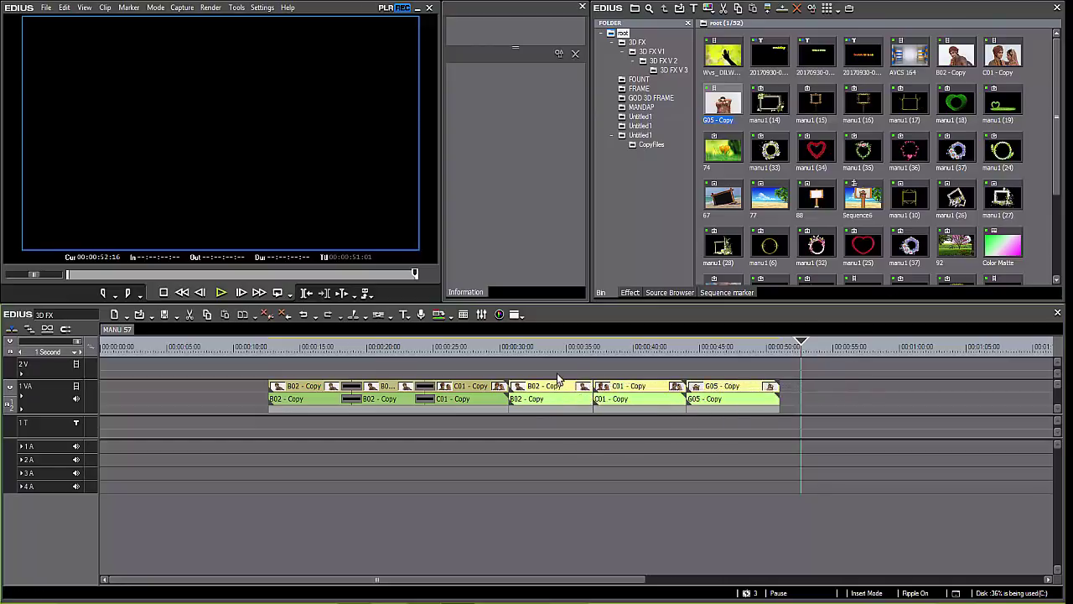
{"action": "left_click", "coordinate": [784, 350]}
{"action": "right_click", "coordinate": [798, 390]}
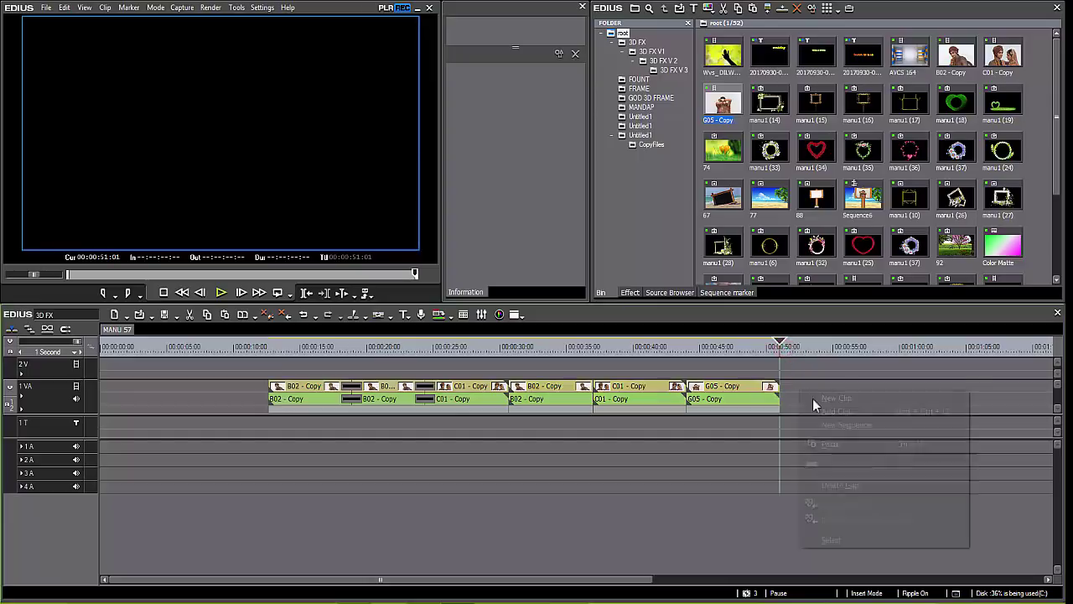
{"action": "left_click", "coordinate": [830, 444]}
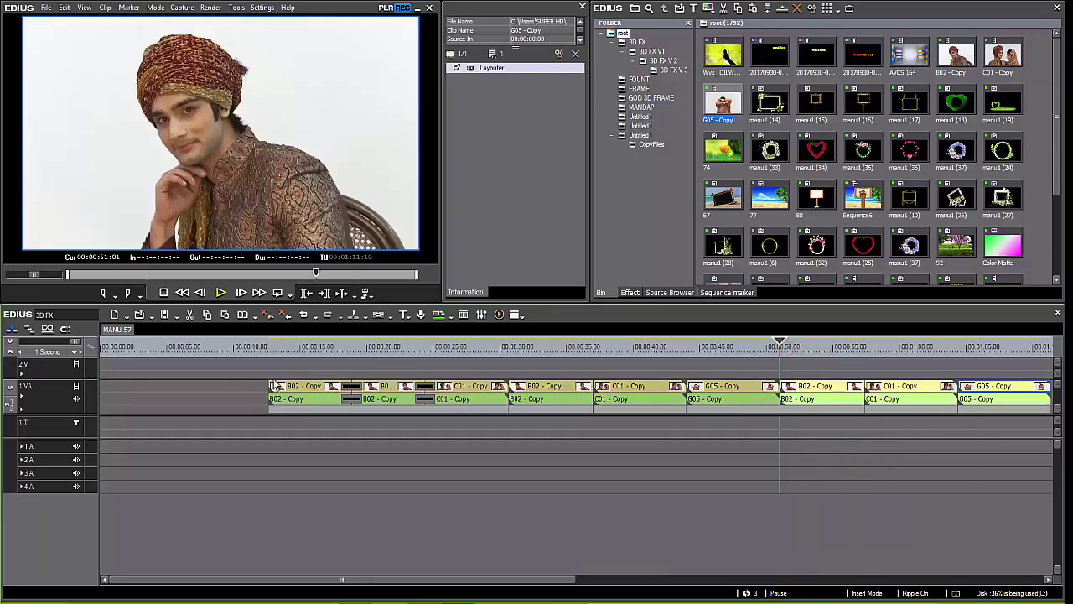
- Move the whole run of clips on 1 VA to near the start of the timeline, closing most of the leading gap
{"action": "left_click_drag", "start_coordinate": [80, 343], "coordinate": [65, 343]}
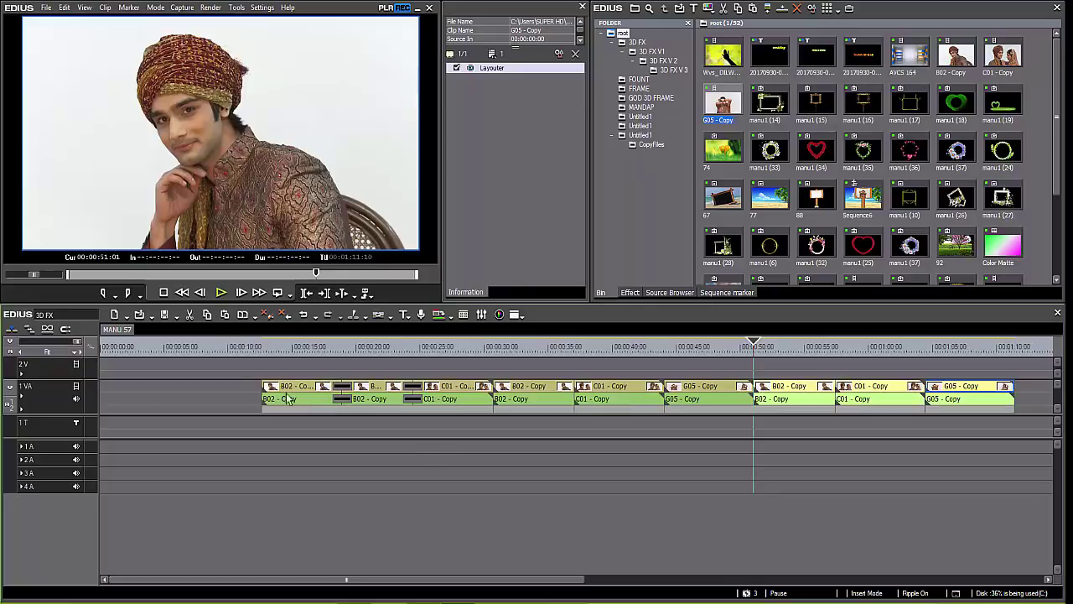
{"action": "left_click", "coordinate": [146, 387]}
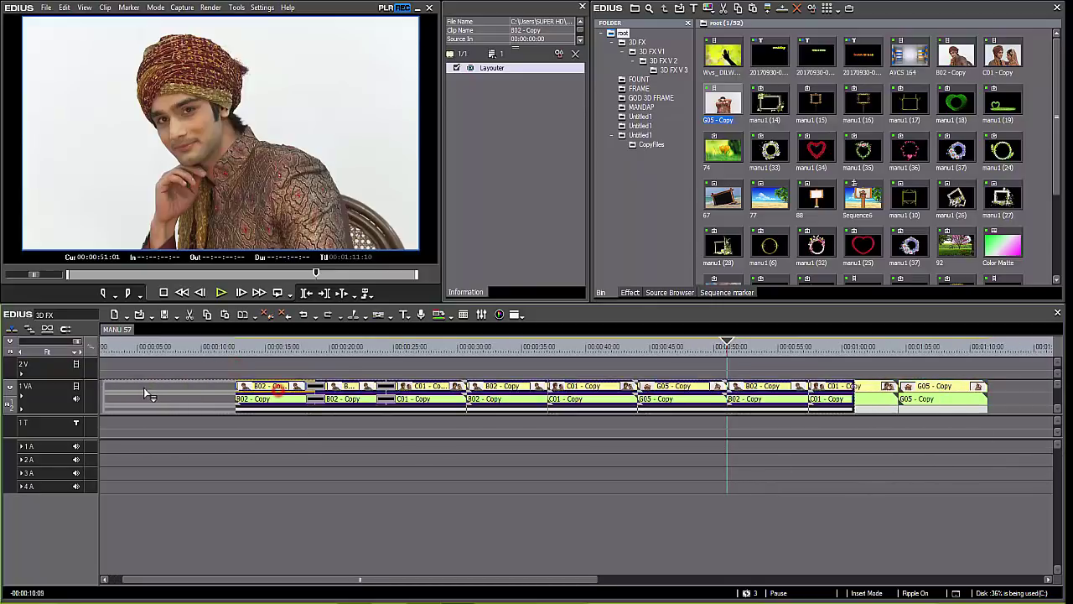
{"action": "key", "text": "Delete"}
{"action": "left_click", "coordinate": [323, 484]}
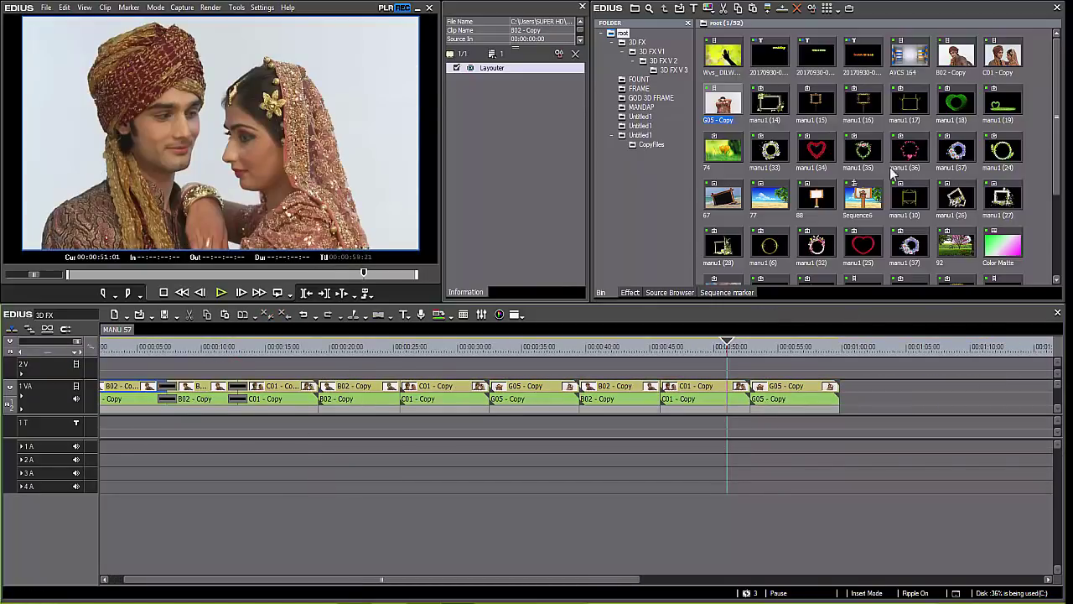
- Apply an Alpha Custom preset from the ALPHA CREATIVE folder at the cut after the first C01 - Copy clip
{"action": "left_click", "coordinate": [629, 293]}
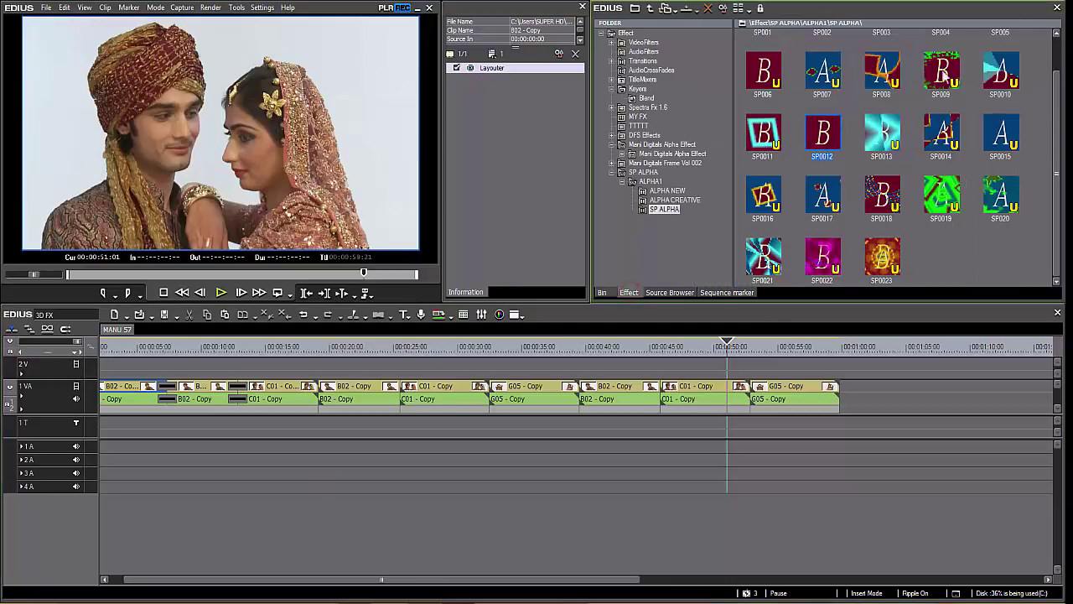
{"action": "left_click", "coordinate": [685, 201]}
{"action": "left_click", "coordinate": [884, 173]}
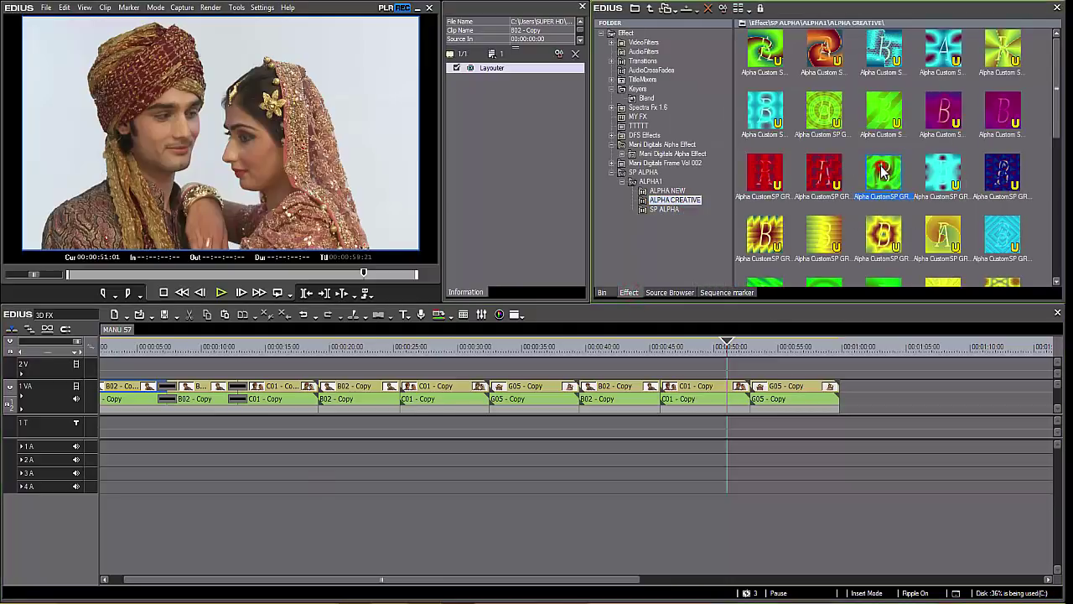
{"action": "scroll", "coordinate": [898, 107], "scroll_direction": "down", "scroll_amount": 5}
{"action": "left_click_drag", "start_coordinate": [764, 186], "coordinate": [319, 387]}
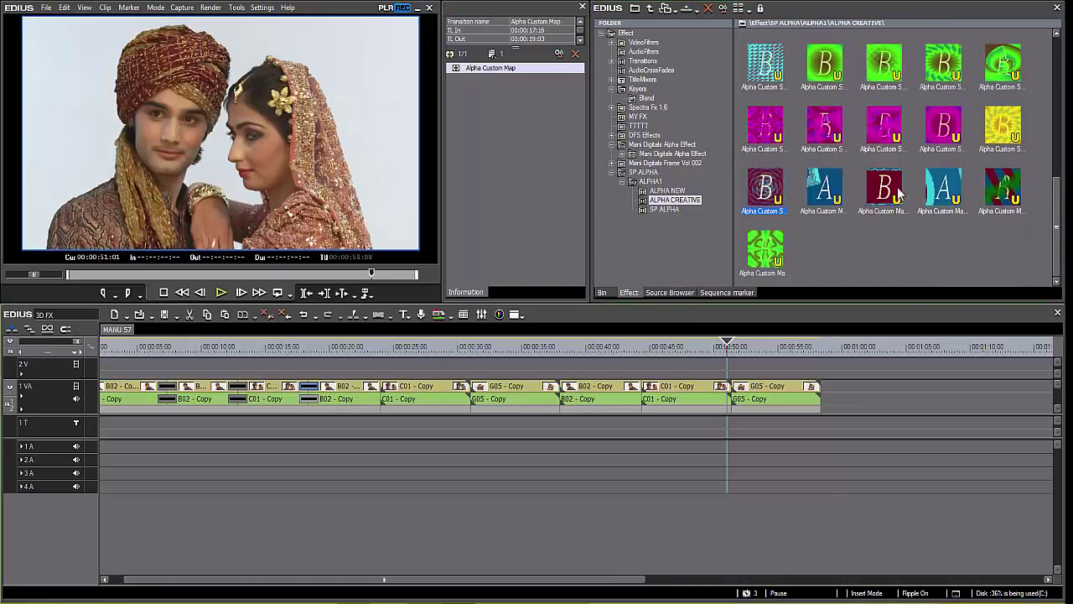
- Apply ALPHA CREATIVE transition presets at the next three cuts, through the one between the first G05 - Copy and the following B02 - Copy
{"action": "left_click_drag", "start_coordinate": [785, 195], "coordinate": [445, 386]}
{"action": "left_click", "coordinate": [937, 196]}
{"action": "left_click", "coordinate": [884, 189]}
{"action": "left_click_drag", "start_coordinate": [884, 189], "coordinate": [511, 387]}
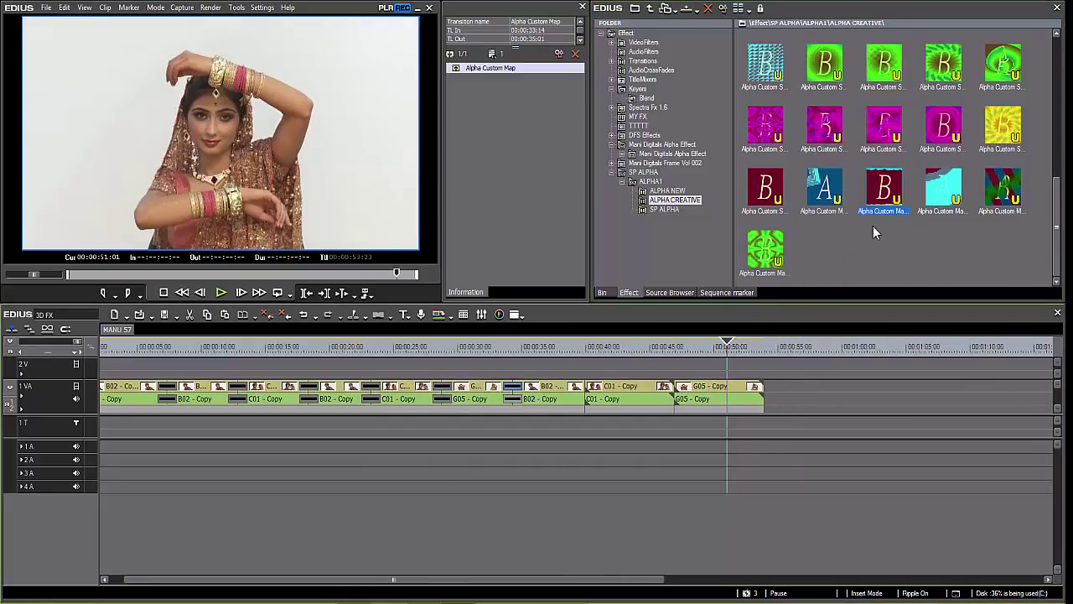
- Apply green ALPHA CREATIVE presets at the last two cuts, from B02 - Copy to C01 - Copy and from C01 - Copy to G05 - Copy
{"action": "left_click_drag", "start_coordinate": [808, 383], "coordinate": [568, 411]}
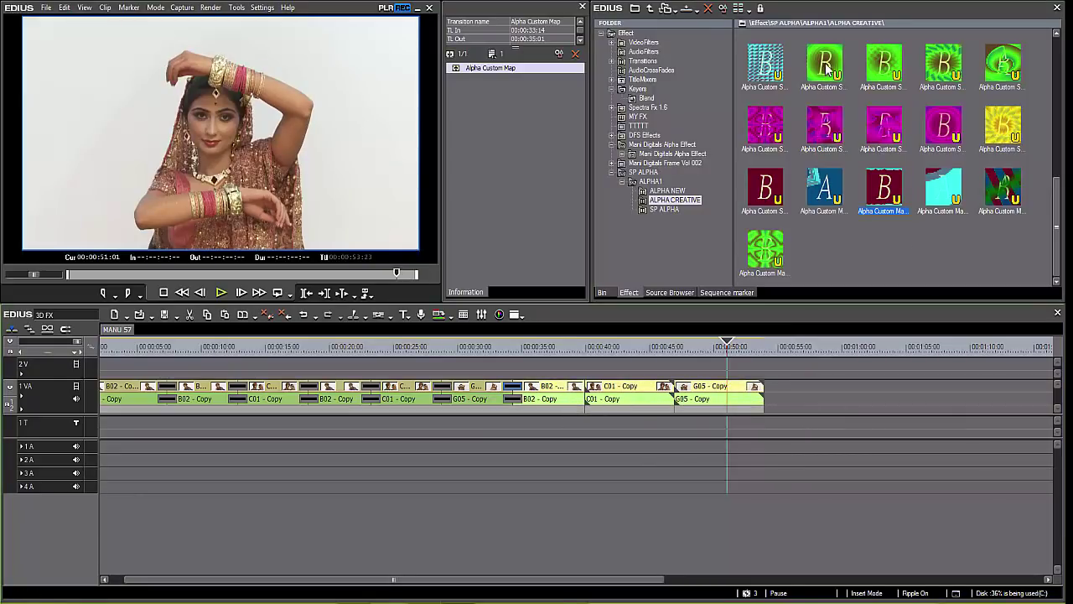
{"action": "left_click", "coordinate": [940, 63]}
{"action": "left_click_drag", "start_coordinate": [941, 63], "coordinate": [650, 409]}
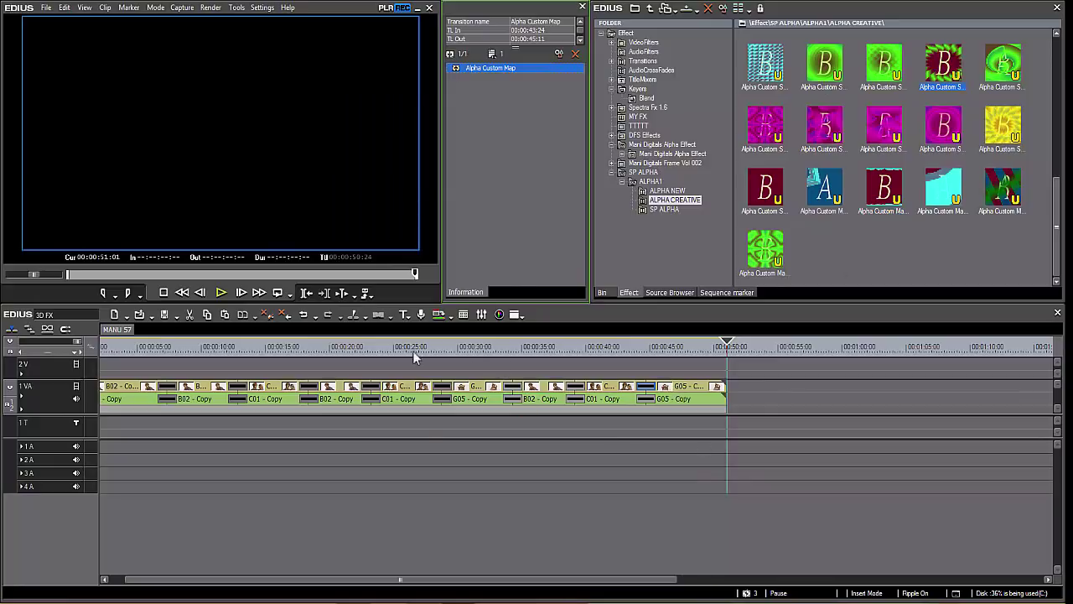
- Play the sequence from about 4 seconds in full screen to review the applied transitions
{"action": "left_click", "coordinate": [131, 350]}
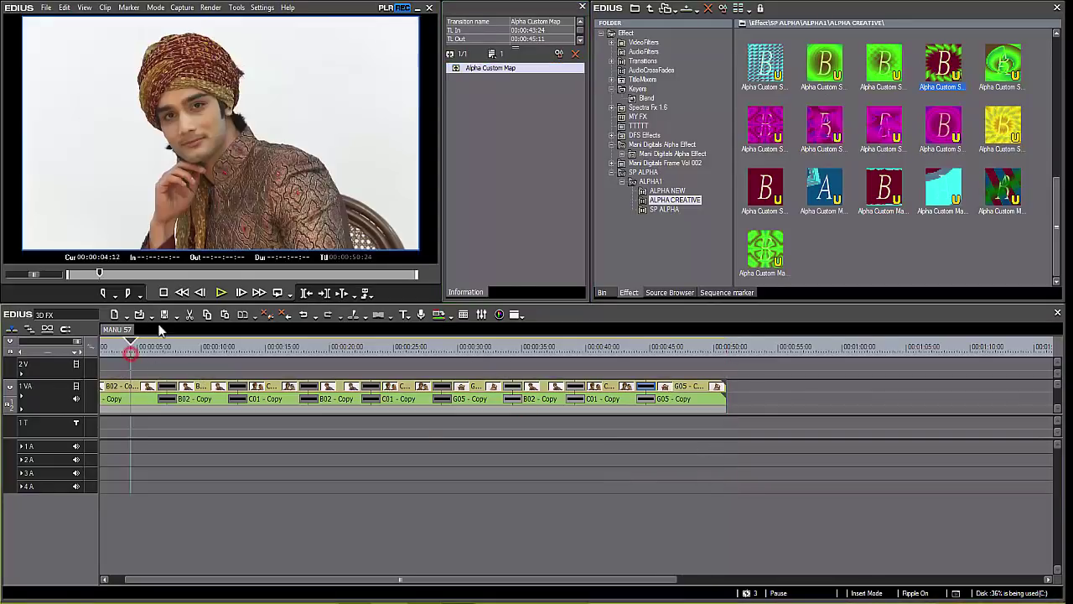
{"action": "left_click", "coordinate": [222, 293]}
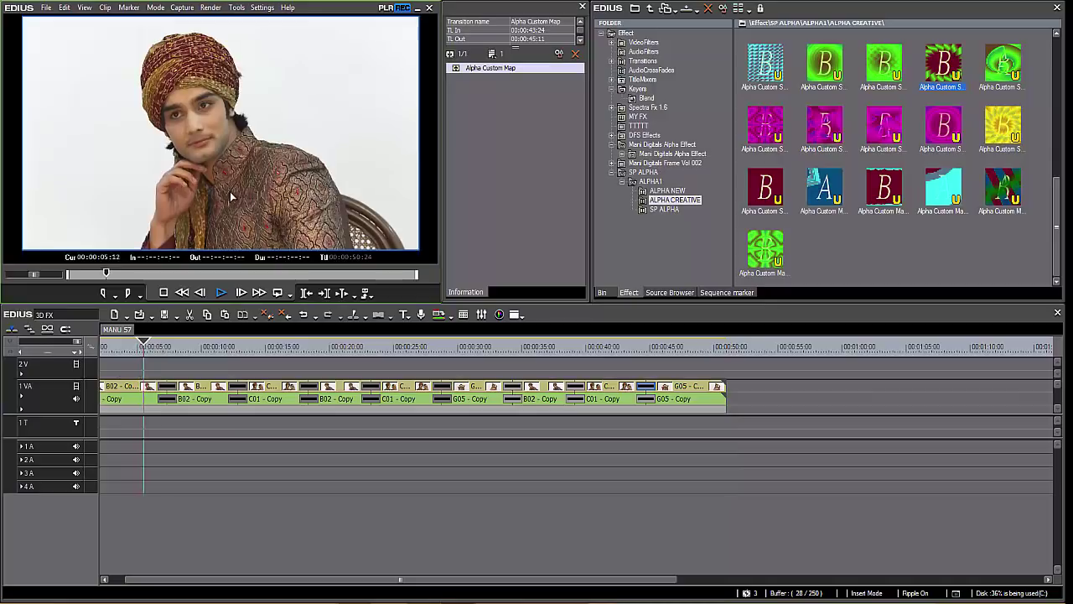
{"action": "double_click", "coordinate": [256, 181]}
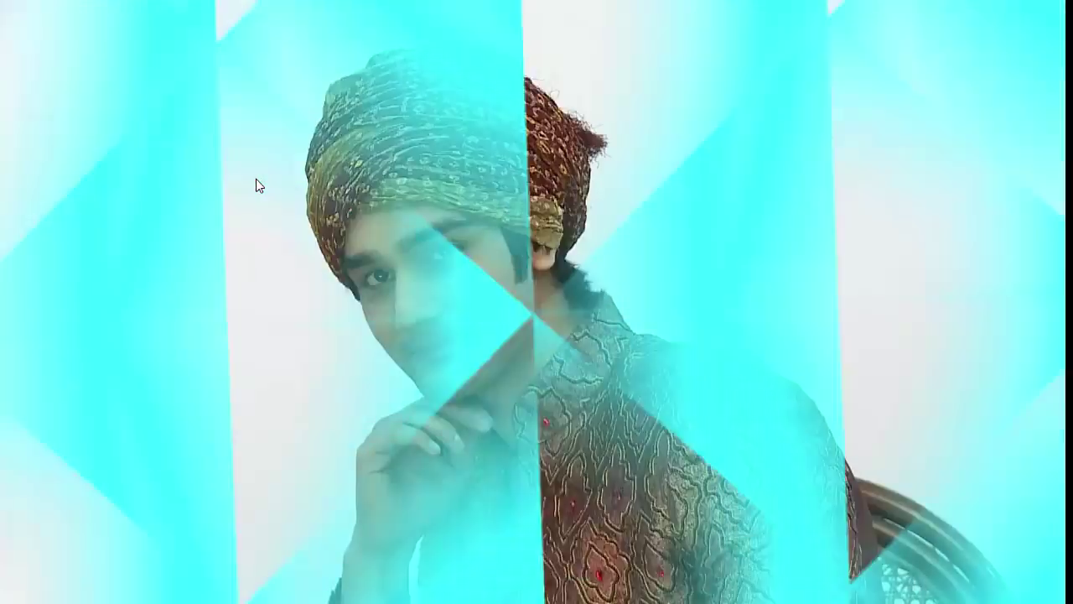